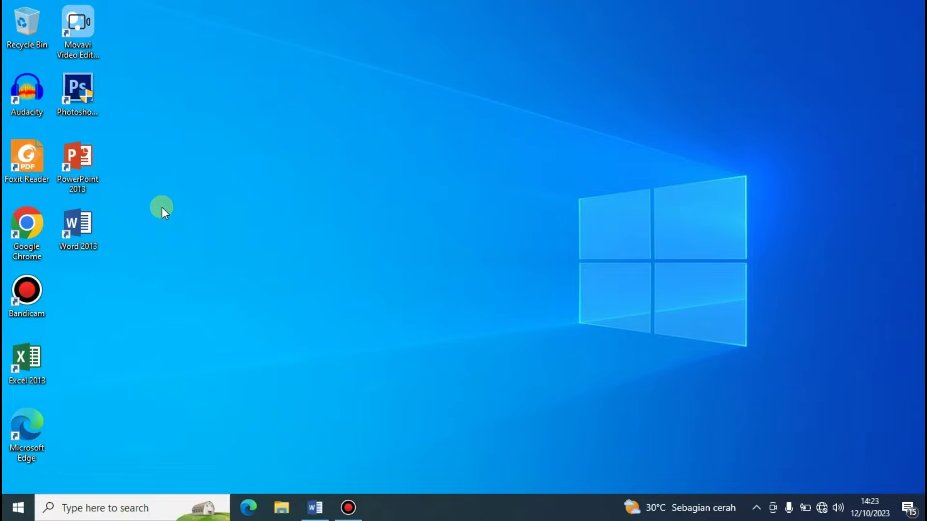
- After viewing the example contents page, start a blank Word document and type DAFTAR ISI
click(314, 508)
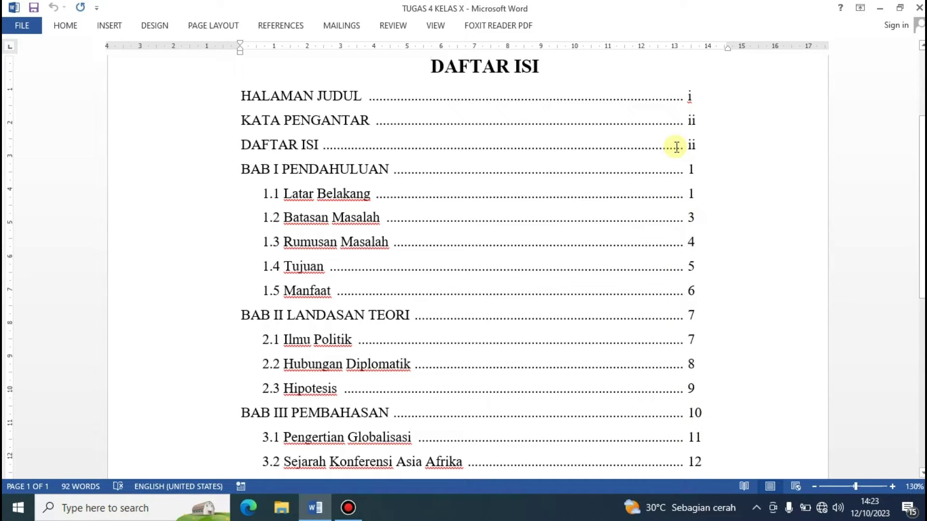
click(880, 8)
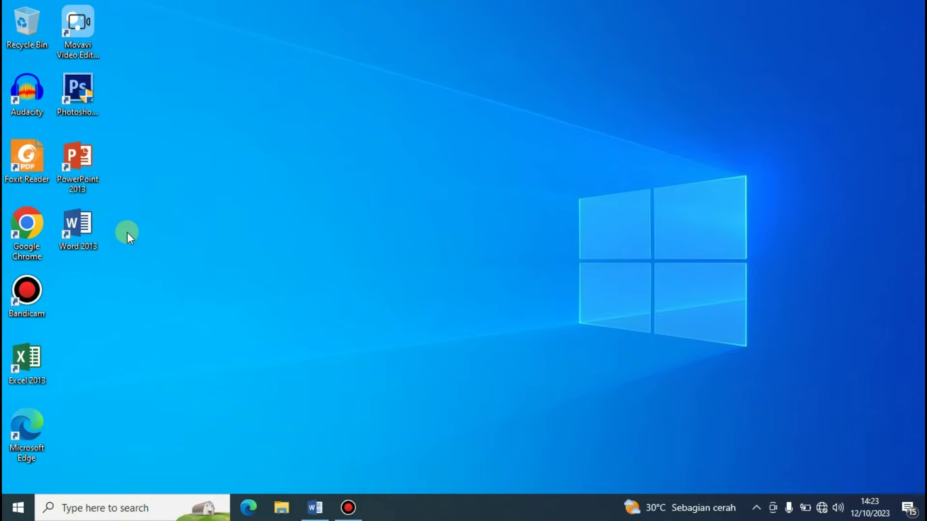
double_click(89, 237)
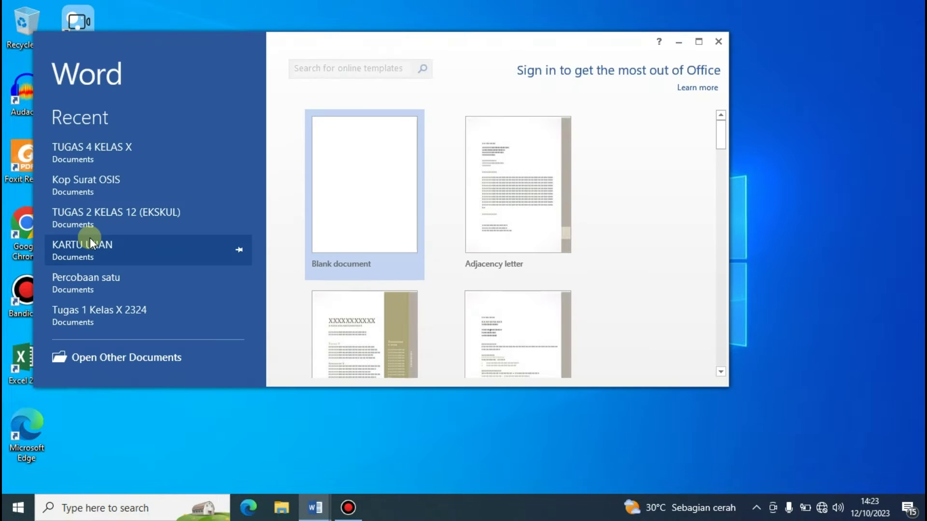
click(380, 233)
click(695, 41)
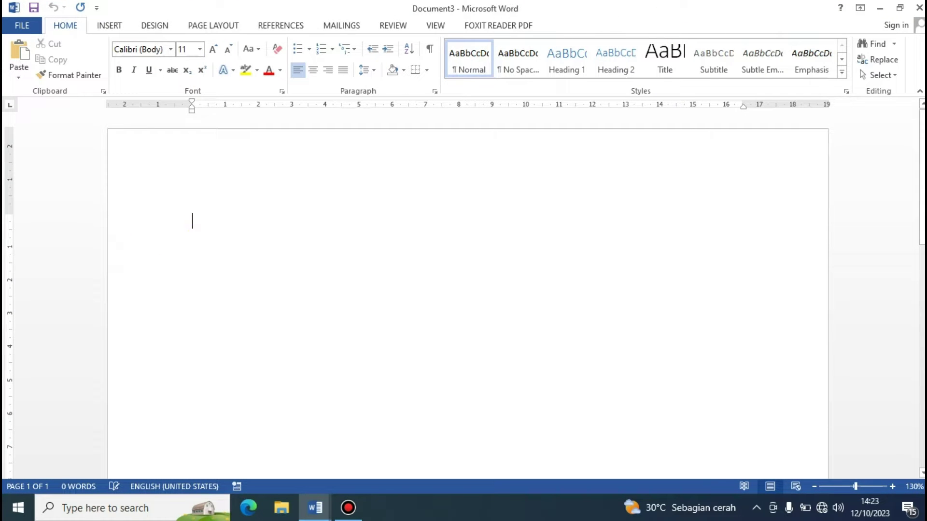
text(DAFTAR)
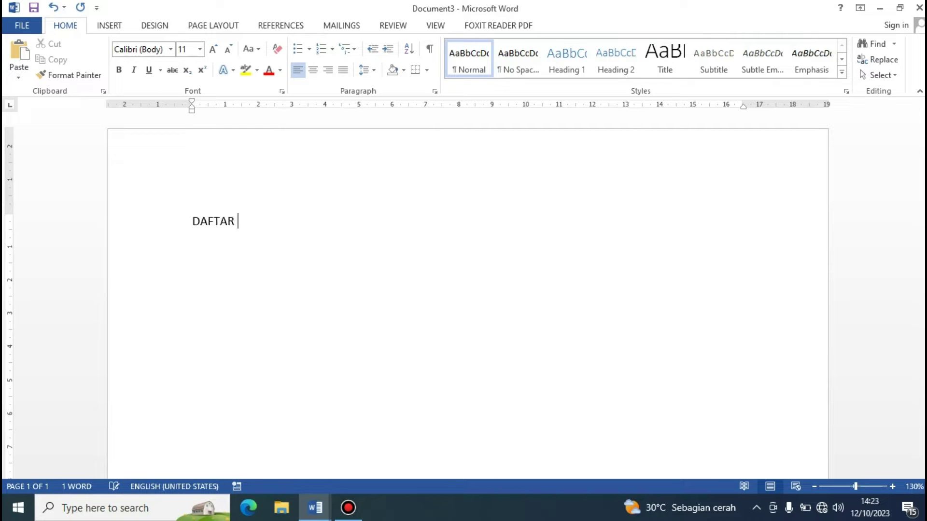
text( ISI)
- Make the DAFTAR ISI title centred, bold, Times New Roman, size 12
triple_click(198, 227)
key(ctrl+e)
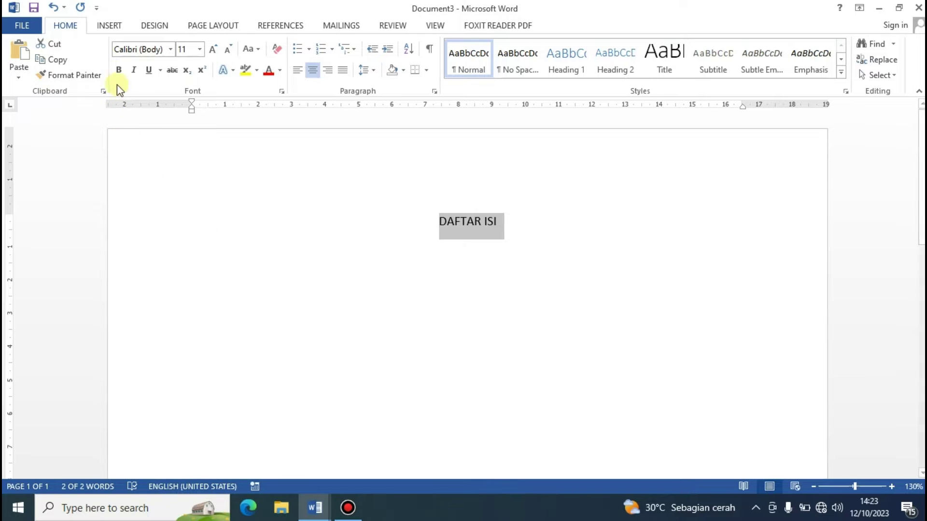
click(119, 72)
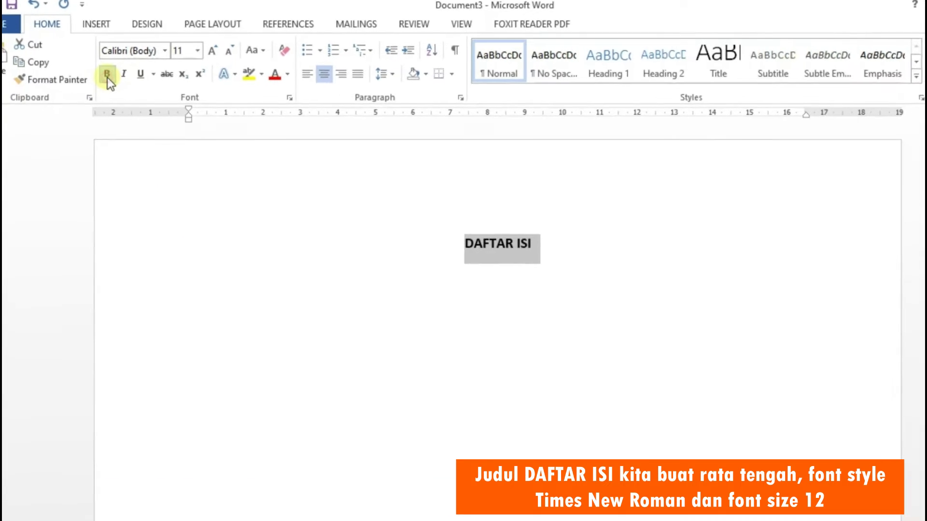
click(140, 57)
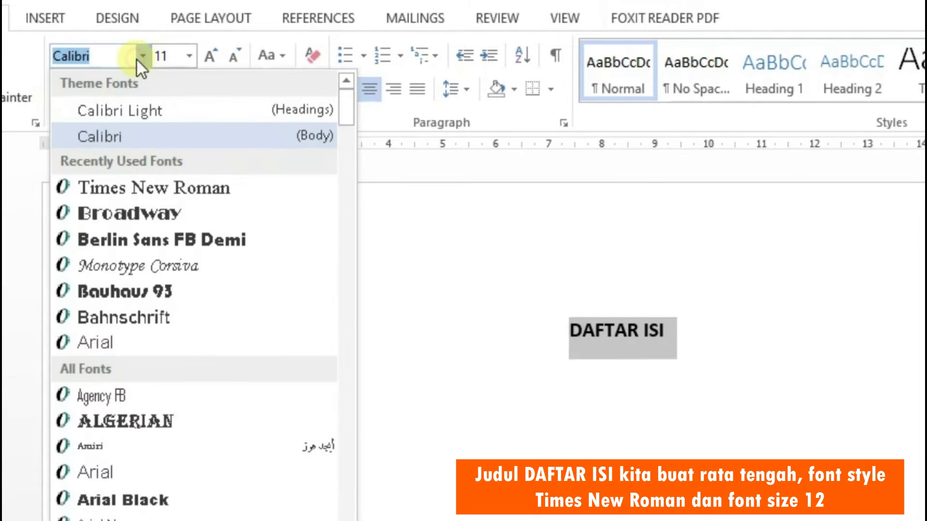
click(146, 190)
click(190, 57)
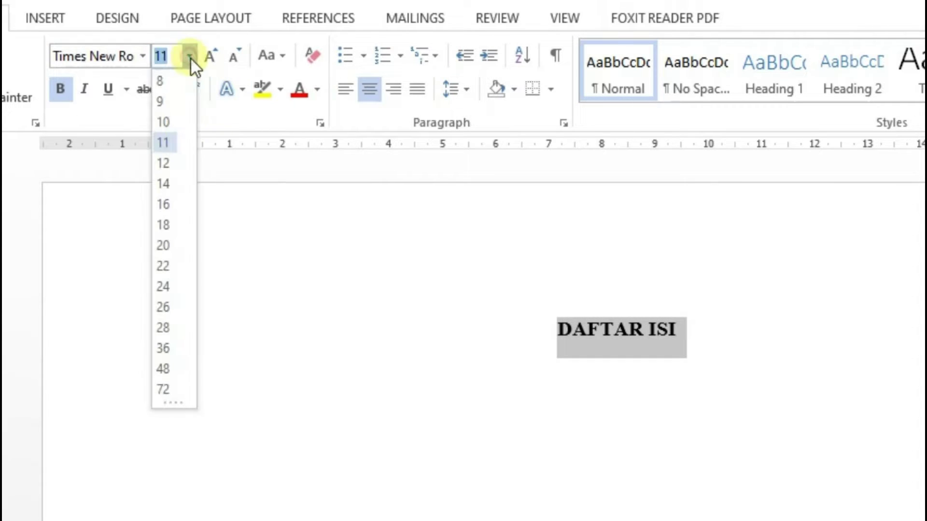
click(166, 165)
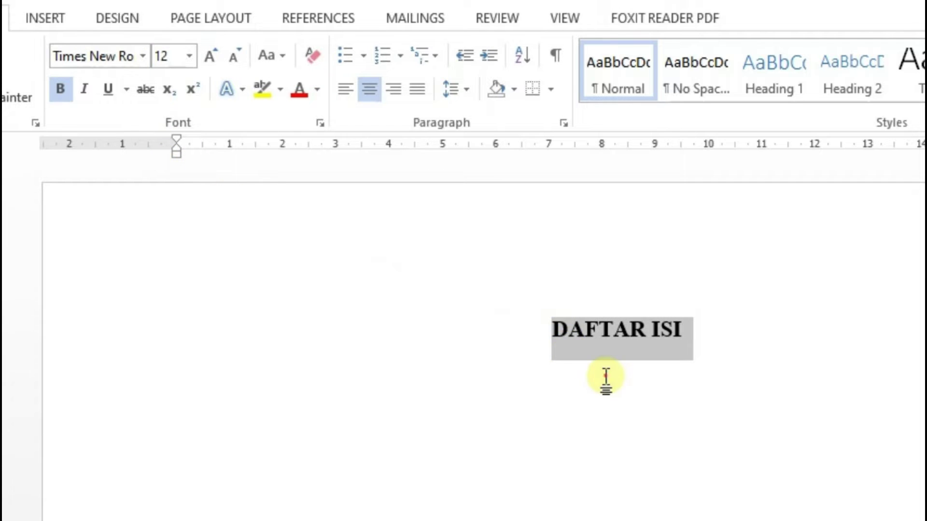
click(479, 238)
- Add a new left-aligned line below the DAFTAR ISI title
click(528, 220)
key(Return)
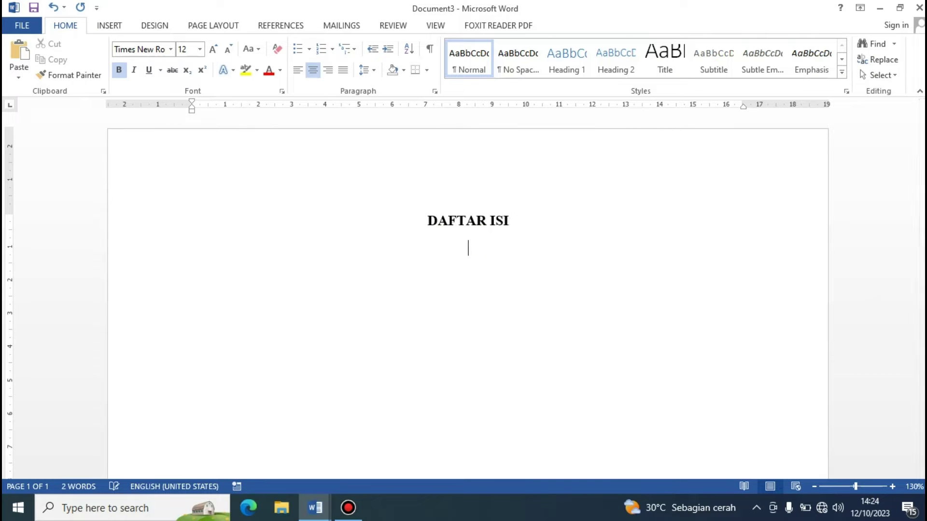
click(300, 76)
- Type the entry HALAMAN JUDUL on the second line, correcting the typos
text(HAL)
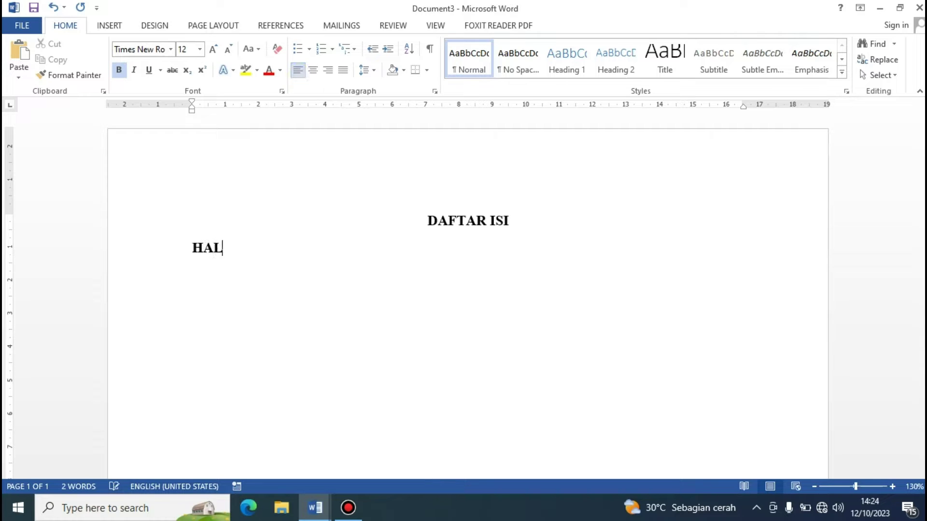
text(AMAN JDUUL)
key(BackSpace)
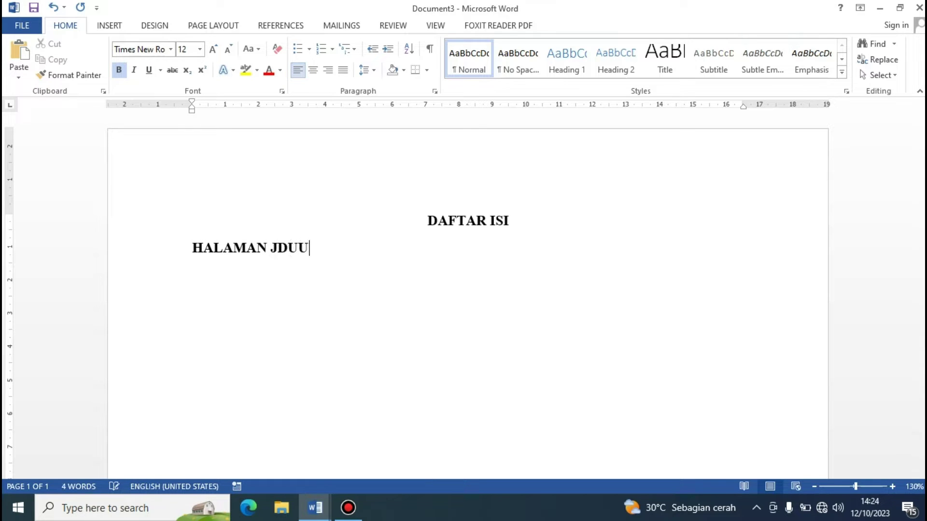
key(BackSpace)
key(BackSpace)
key(BackSpace)
text(UDLU)
key(BackSpace)
key(BackSpace)
text(UL)
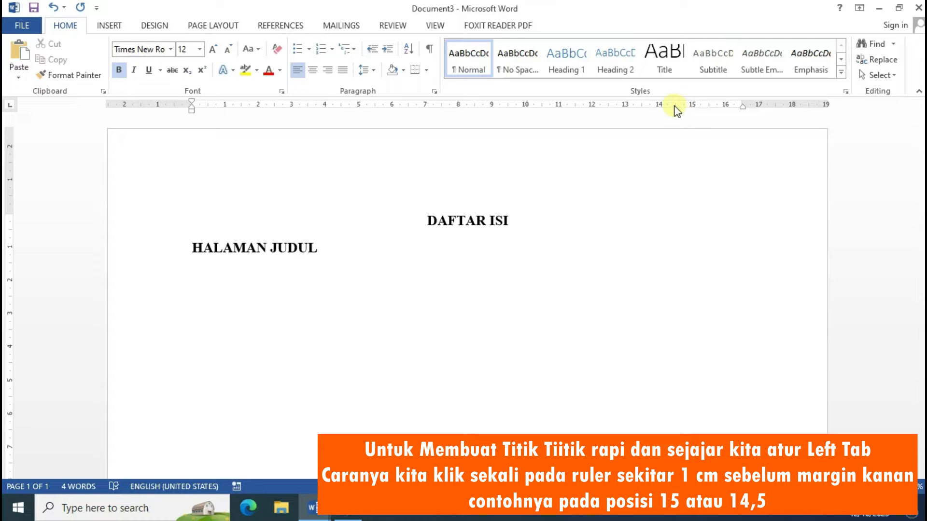
- Give the HALAMAN JUDUL line a left tab stop at 14,5 cm with a dotted leader
click(676, 105)
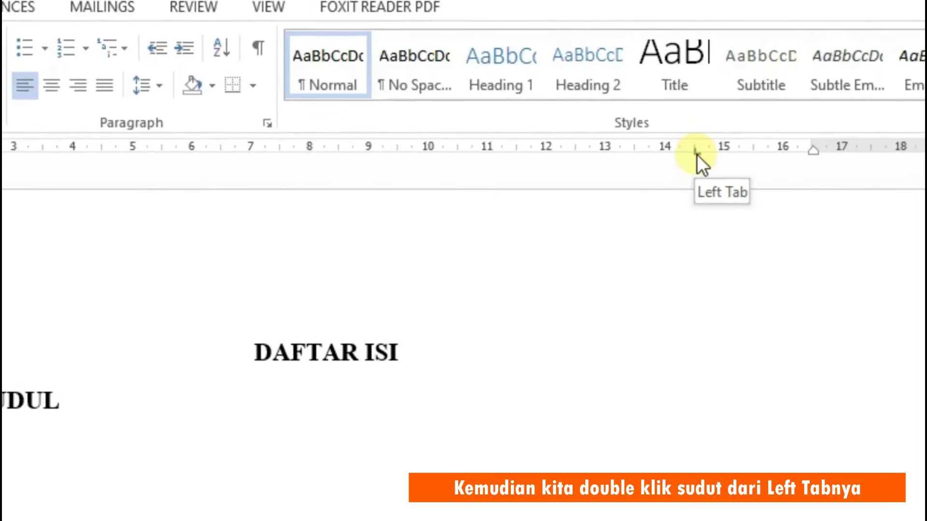
double_click(691, 140)
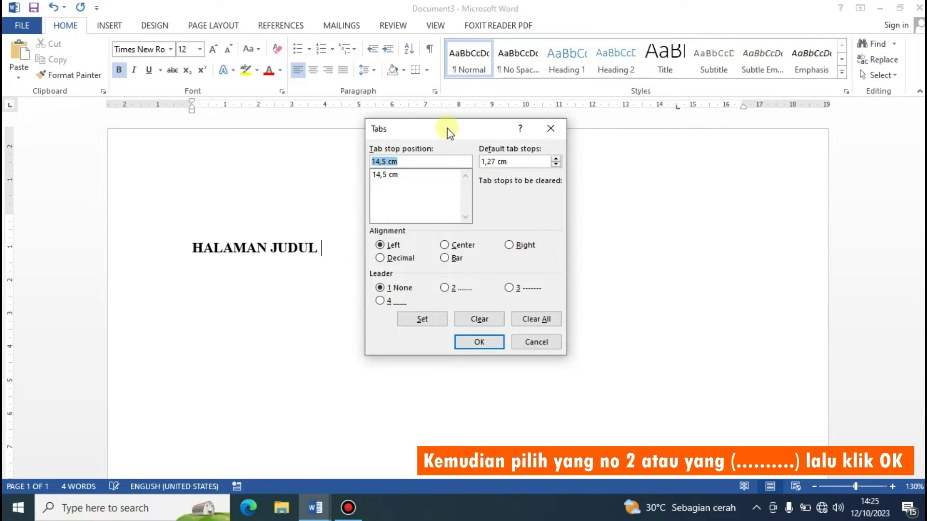
click(445, 288)
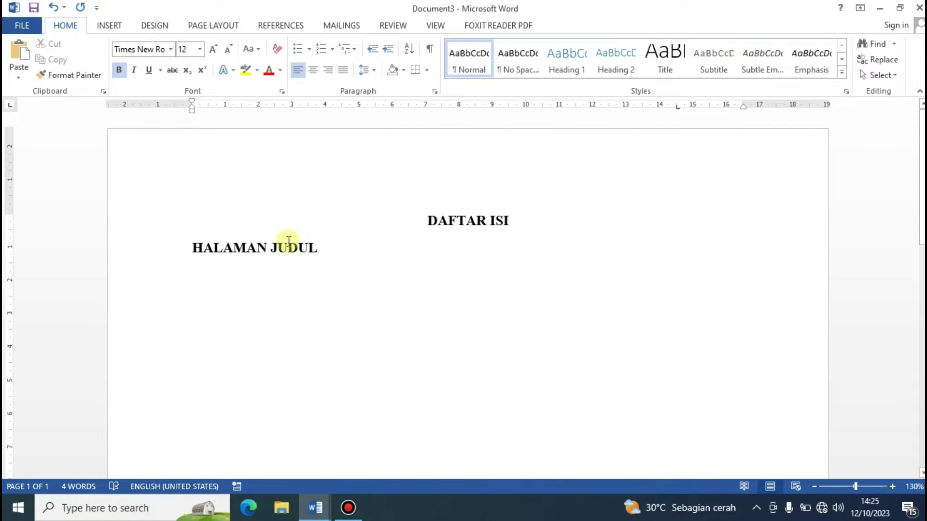
click(343, 257)
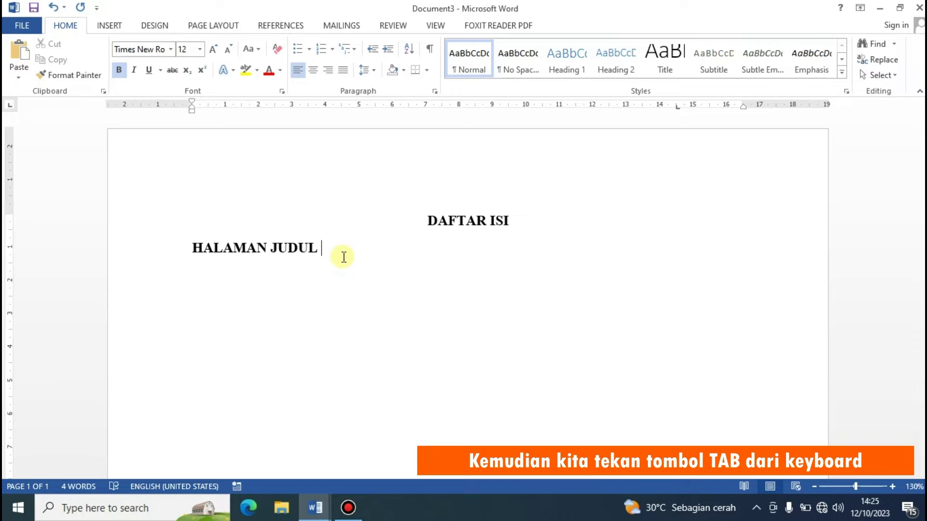
- Give HALAMAN JUDUL a dotted leader to page i, then start the KATA PENGANTAR entry
key(Tab)
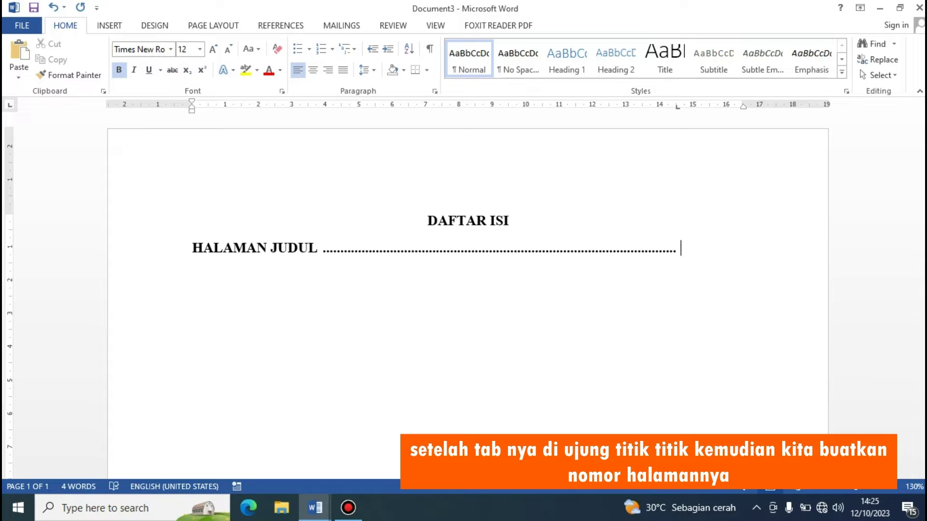
text(i)
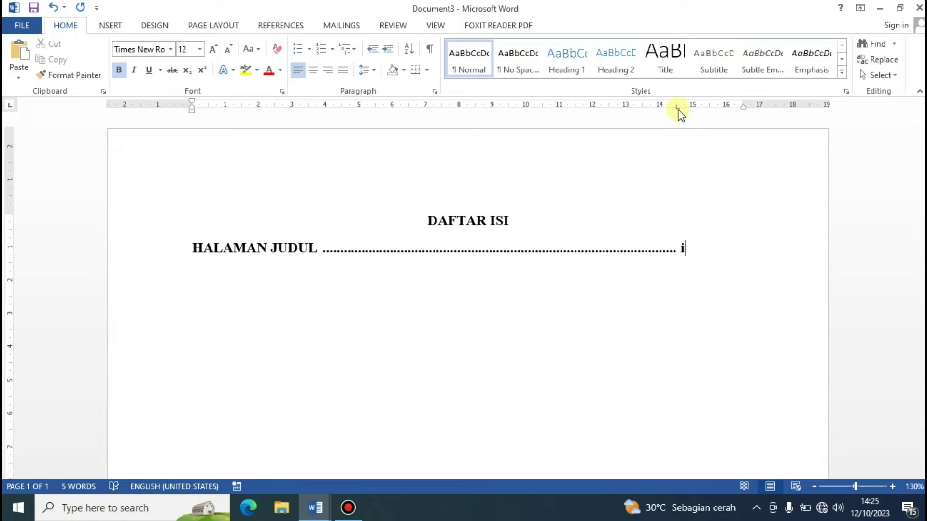
key(Return)
text(KATA)
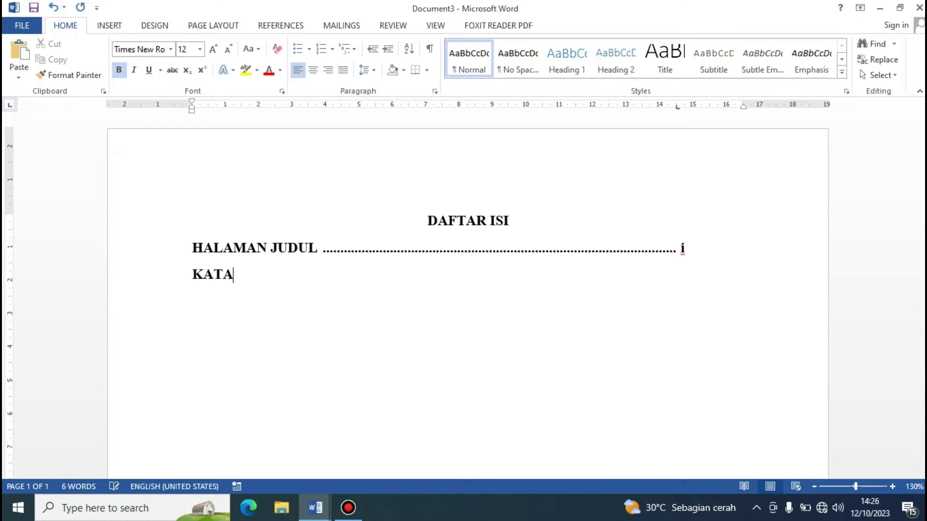
text( PENGANTAR)
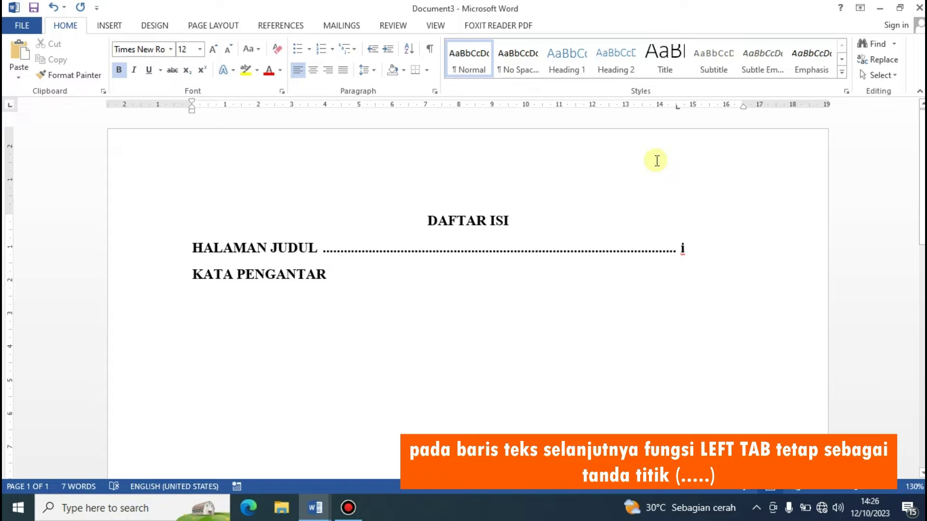
- Finish KATA PENGANTAR with a dotted leader to page ii and begin a new line
key(Tab)
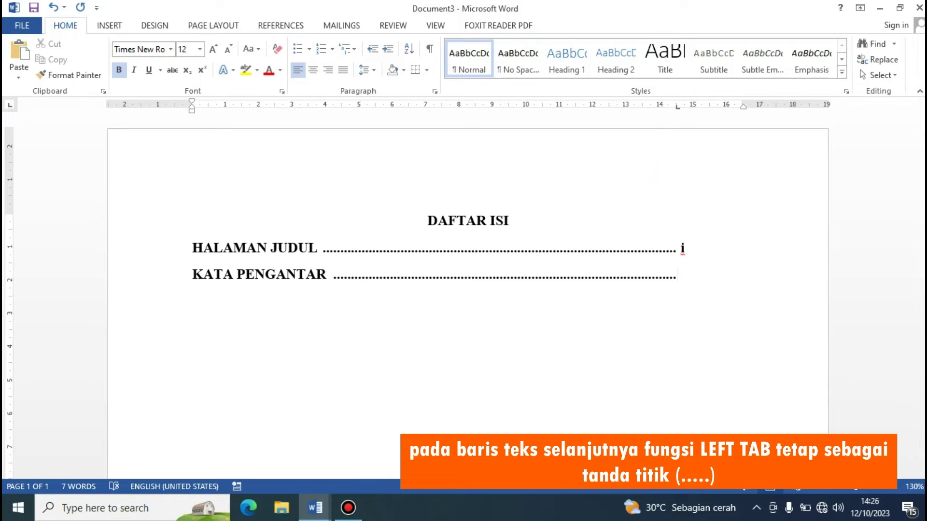
click(677, 107)
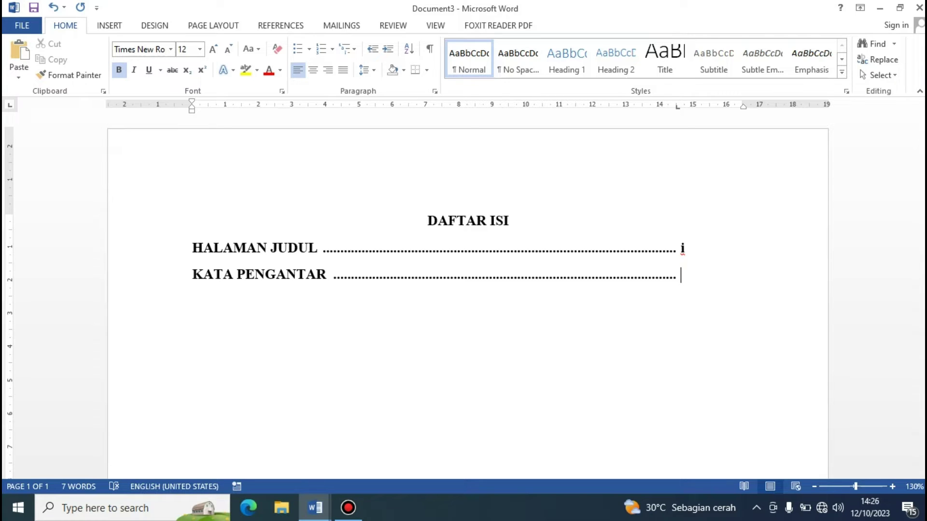
text(ii)
key(Return)
- Add the DAFTAR ISI entry with a dotted leader to page iii
text(DAFTAR)
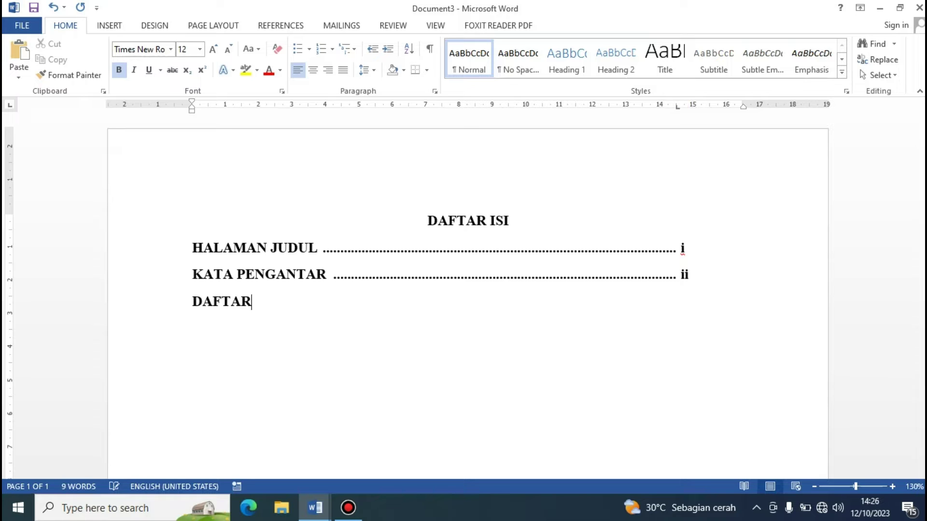
text( IUS)
key(BackSpace)
key(BackSpace)
text(SI)
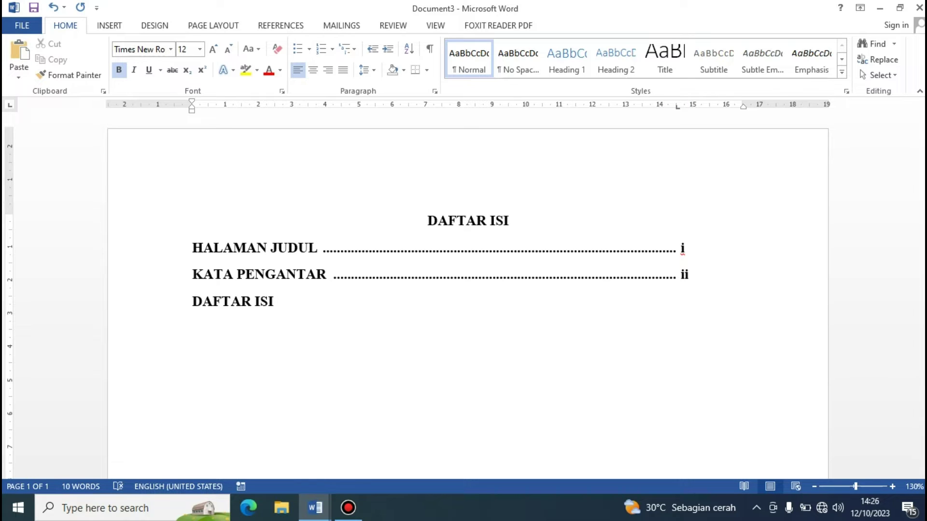
key(Tab)
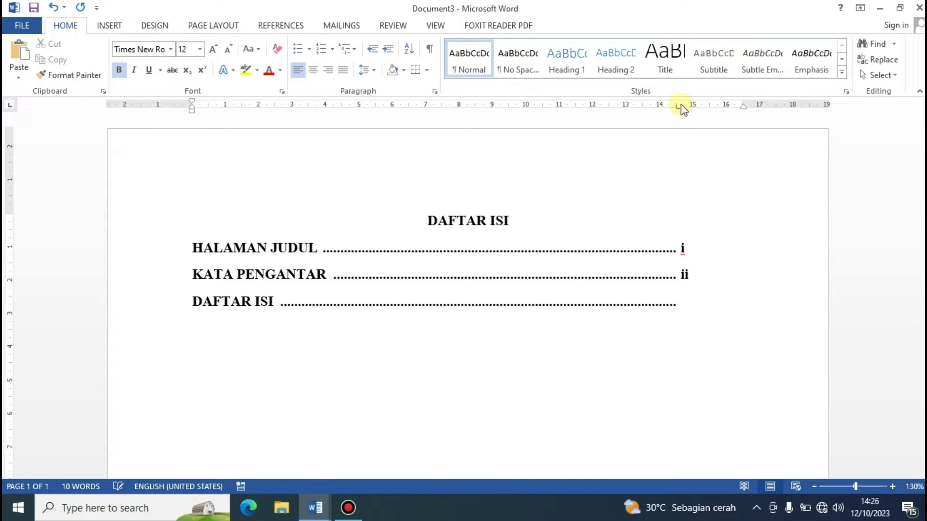
drag(677, 107, 679, 115)
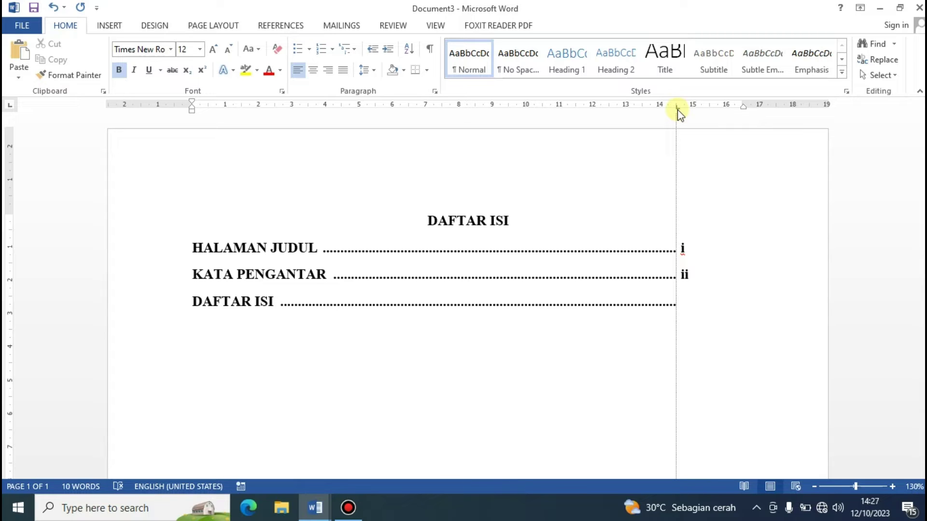
drag(676, 109, 677, 110)
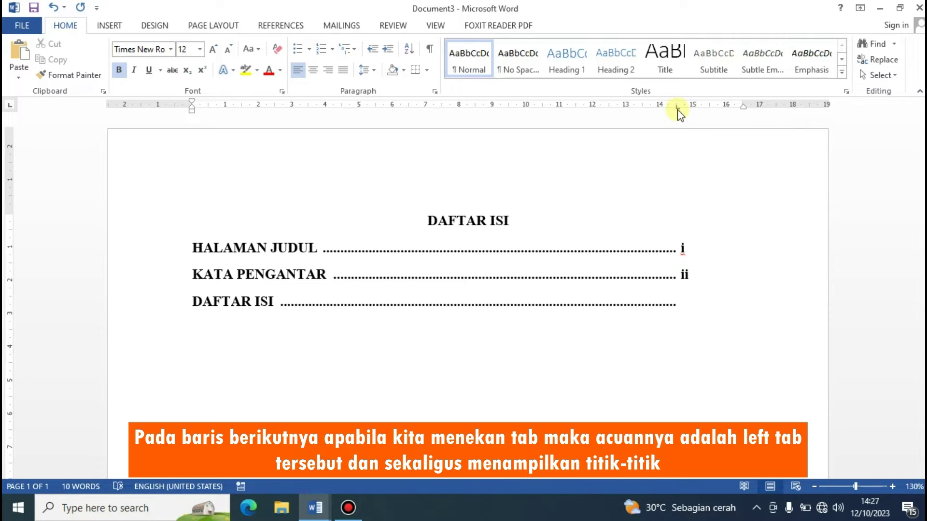
text(iii)
key(Return)
- Add BAB I PENDAHULUAN with a dotted leader to page 1
text(BAB I)
text( PENDAHULUAN)
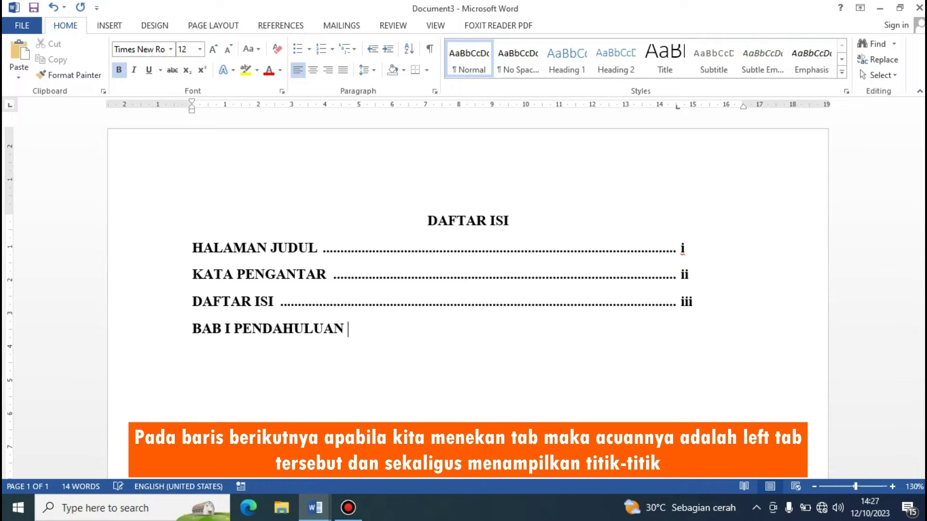
key(Tab)
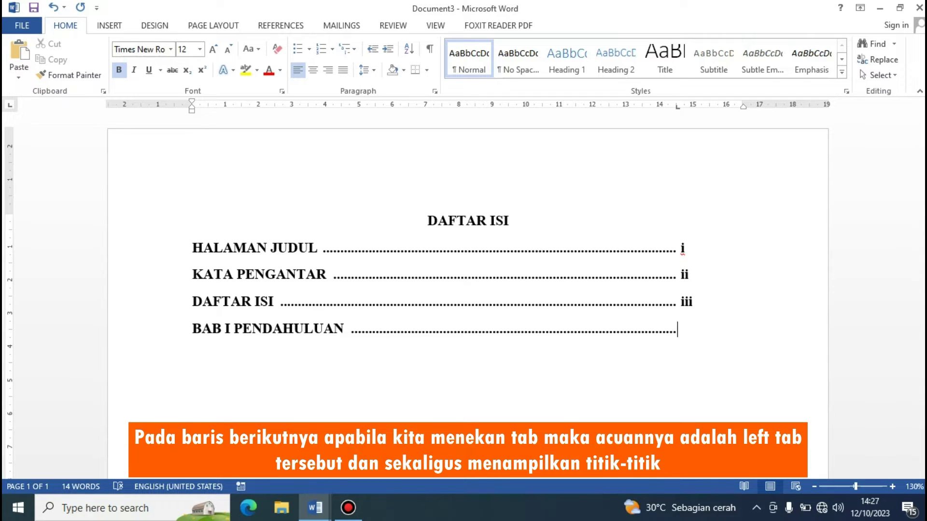
text(1)
key(Return)
scroll(682, 299, down, 1)
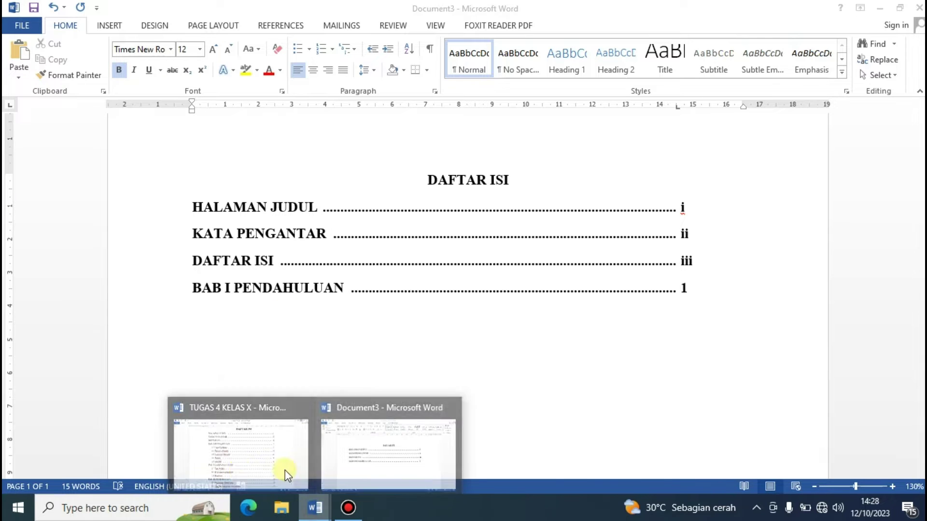
mouse_move(314, 508)
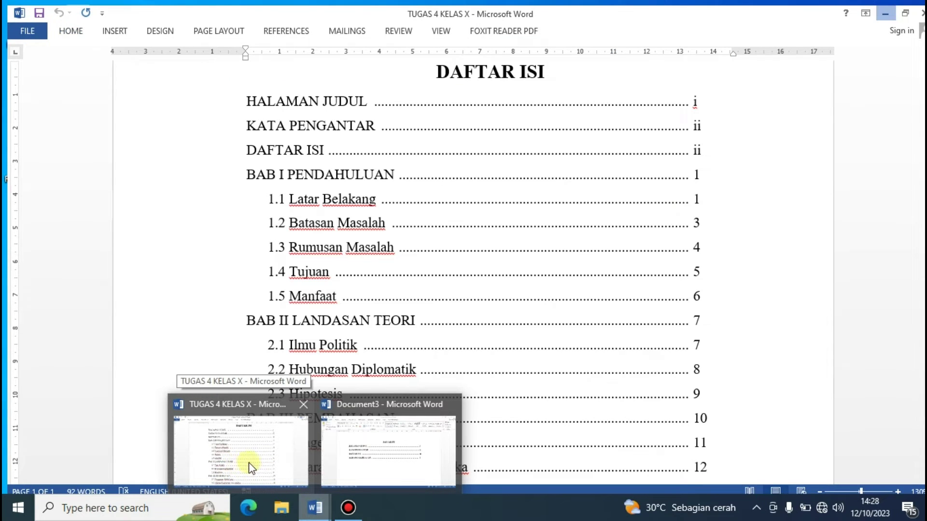
click(368, 456)
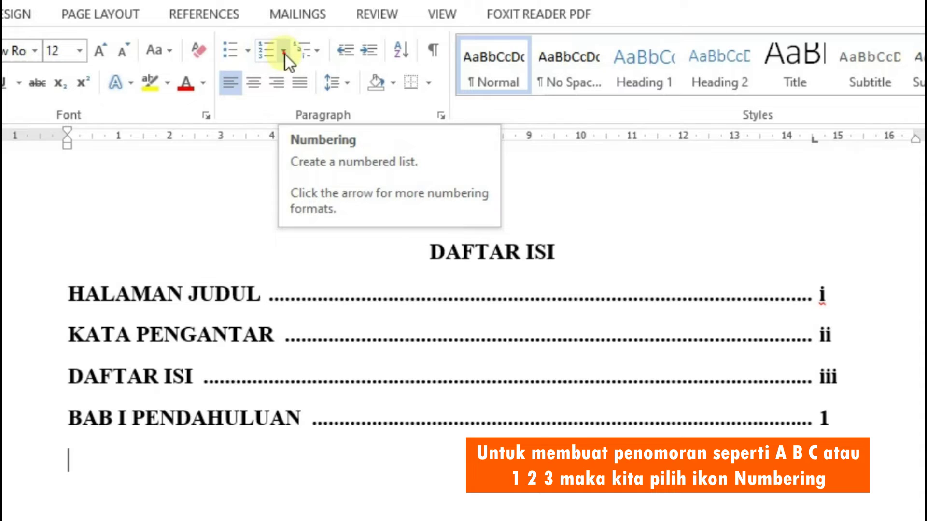
- Apply 1.1 numbering and add 1.1 Latar Belakang with a dotted leader to page 1
click(284, 51)
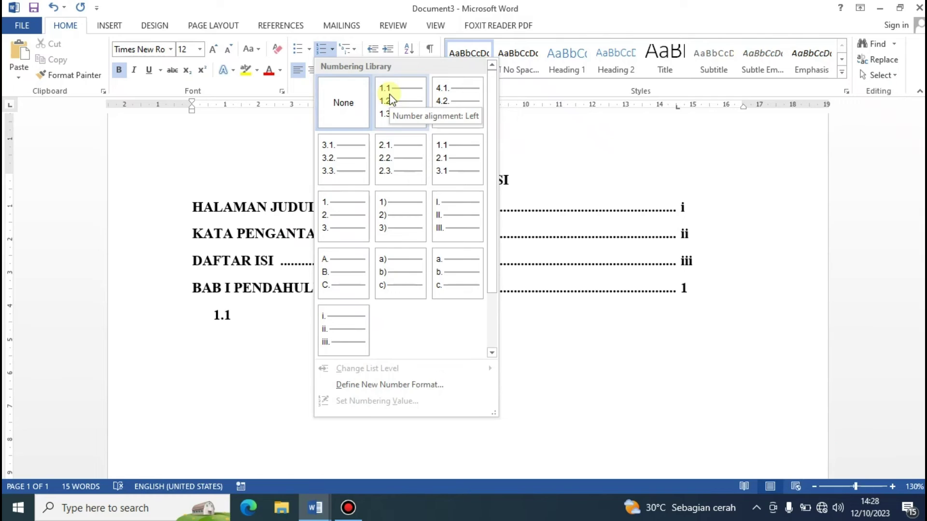
click(372, 120)
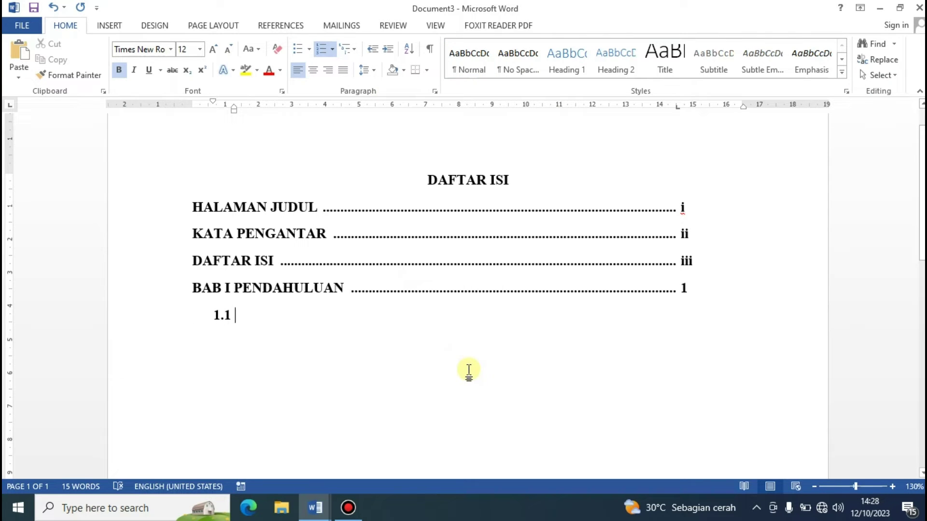
text(Lat)
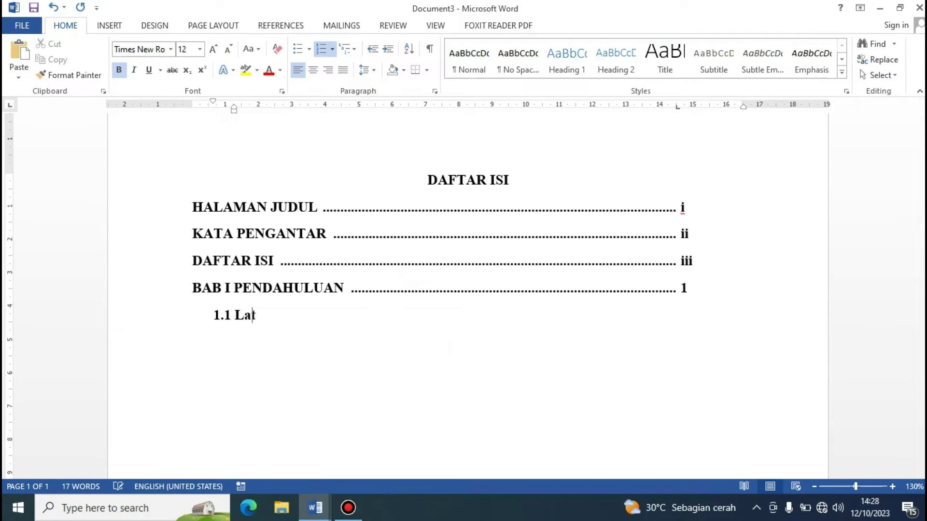
text(ar Belakan)
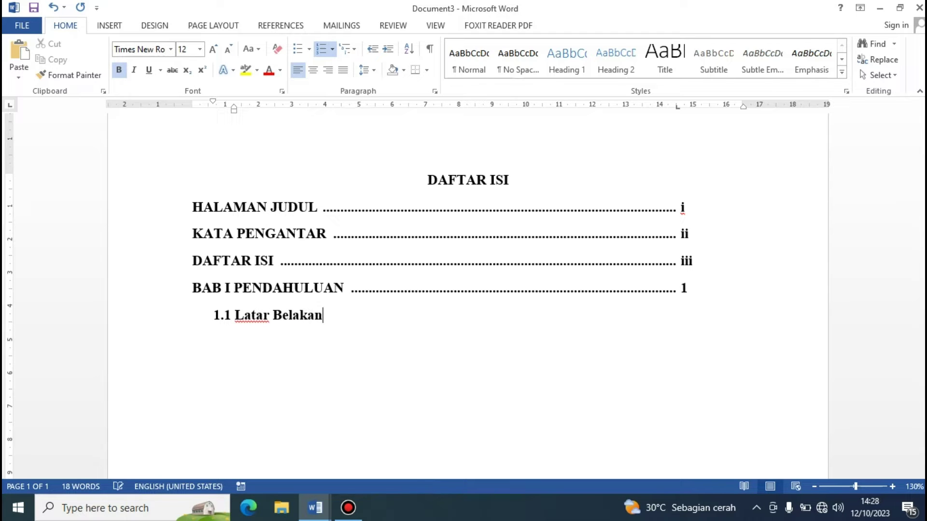
text(g)
key(Tab)
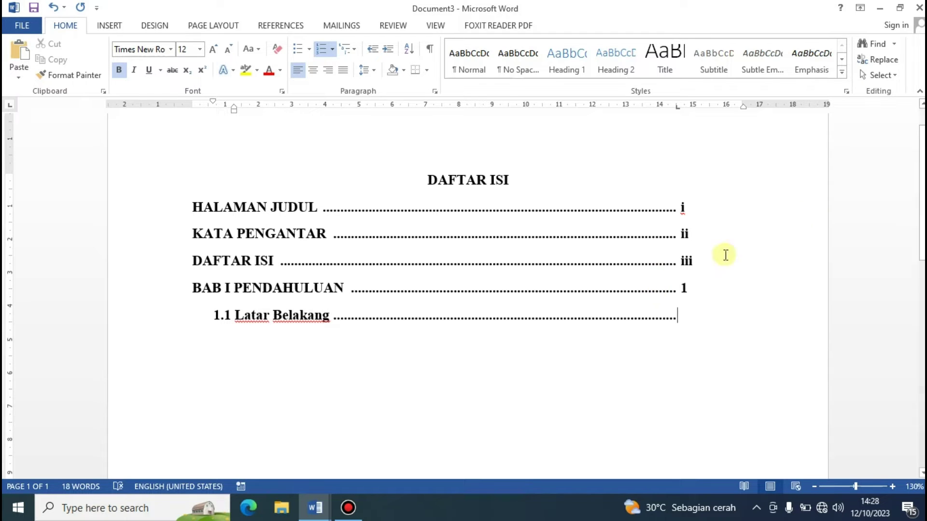
drag(678, 106, 678, 108)
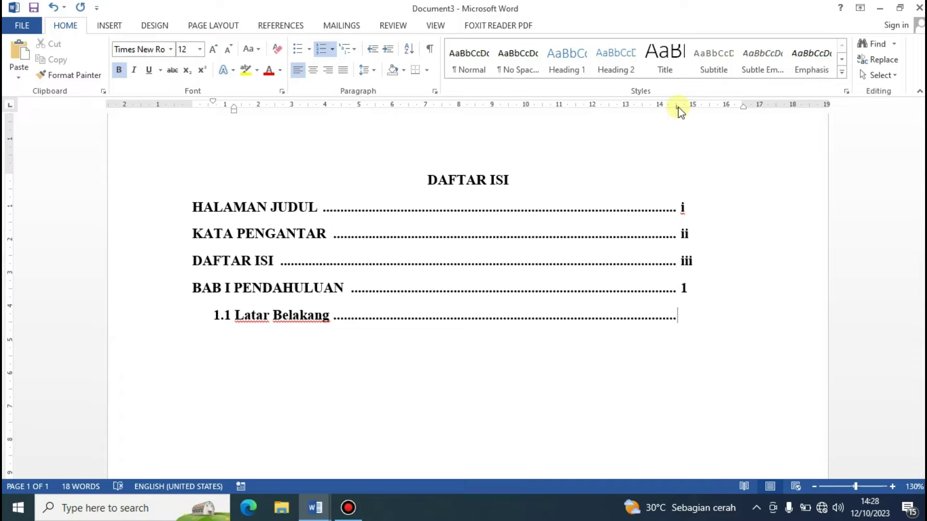
text( 1)
key(Return)
- Add 1.2 Batasan Masalah (page 3) and 1.3 Rumusan Masalah (page 4) with dotted leaders
text(1.2)
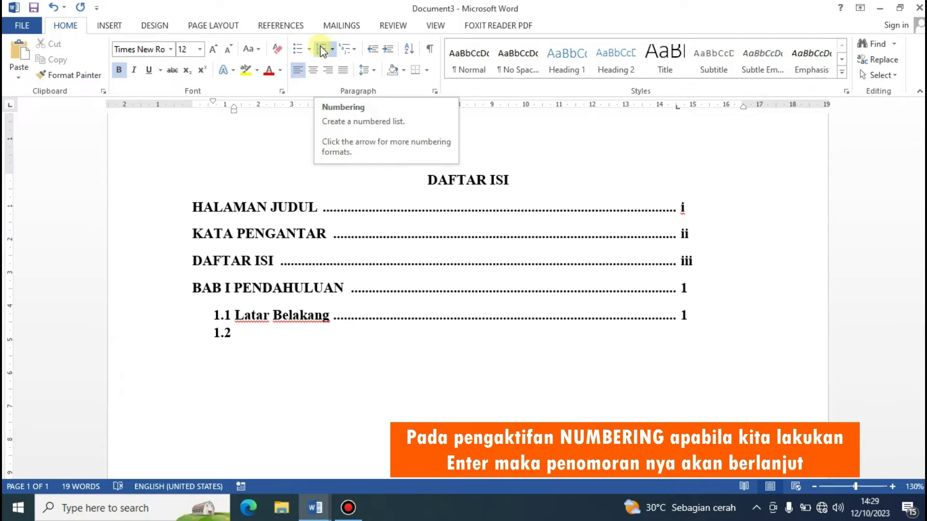
text(Batas)
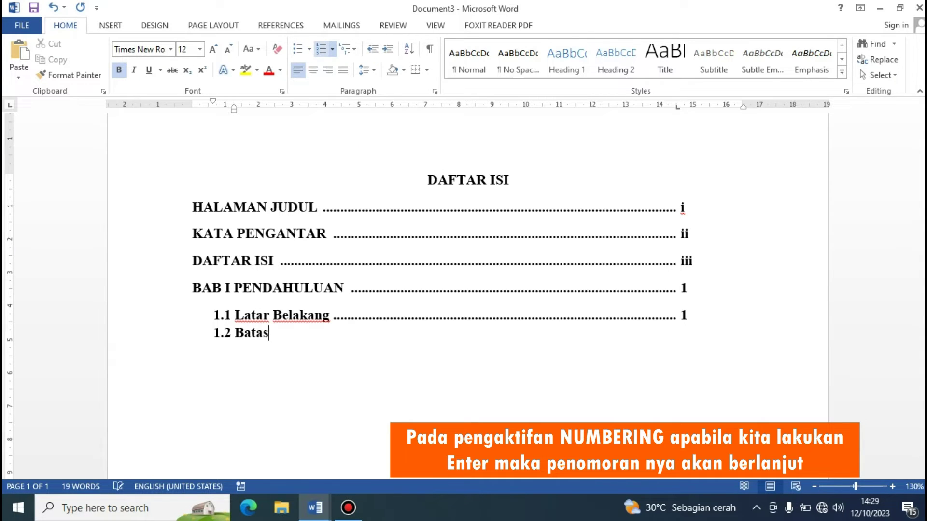
text(an Masala)
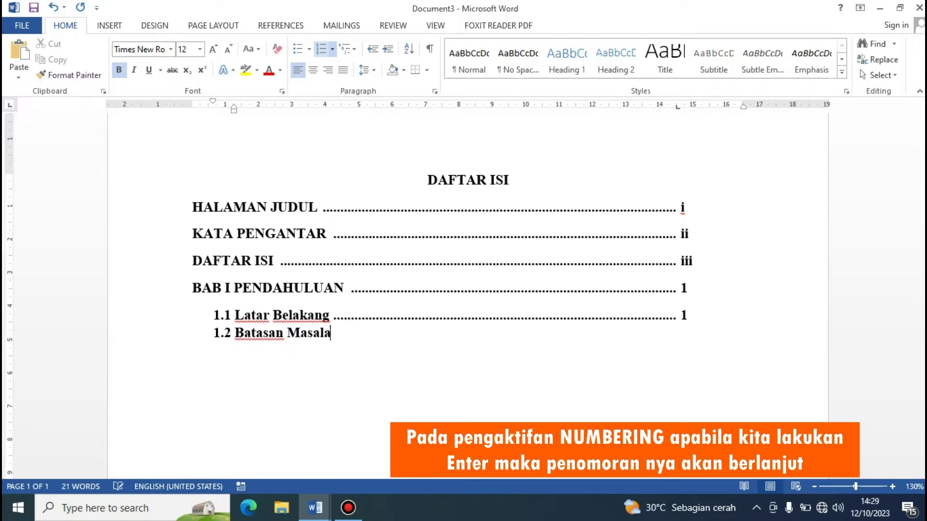
text(h)
key(Tab)
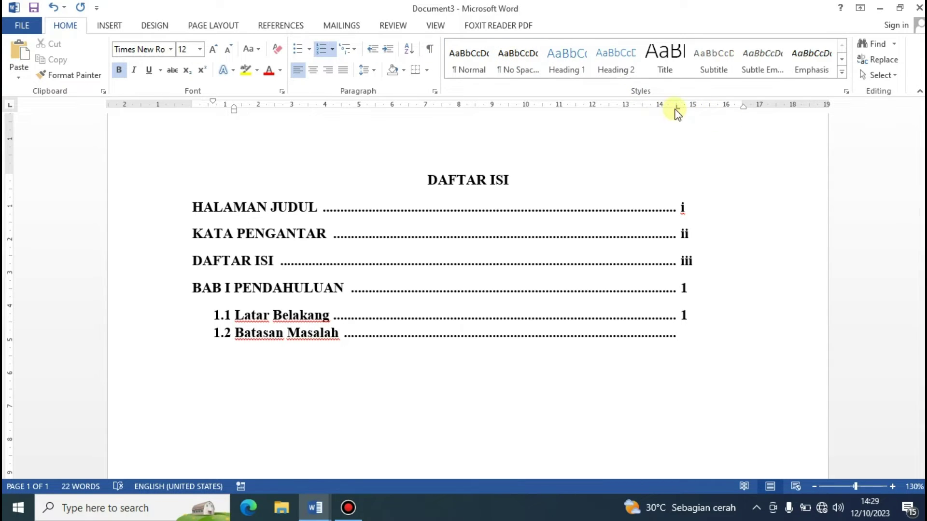
drag(675, 109, 677, 111)
text(3)
key(Return)
text(R)
text(umusan Ma)
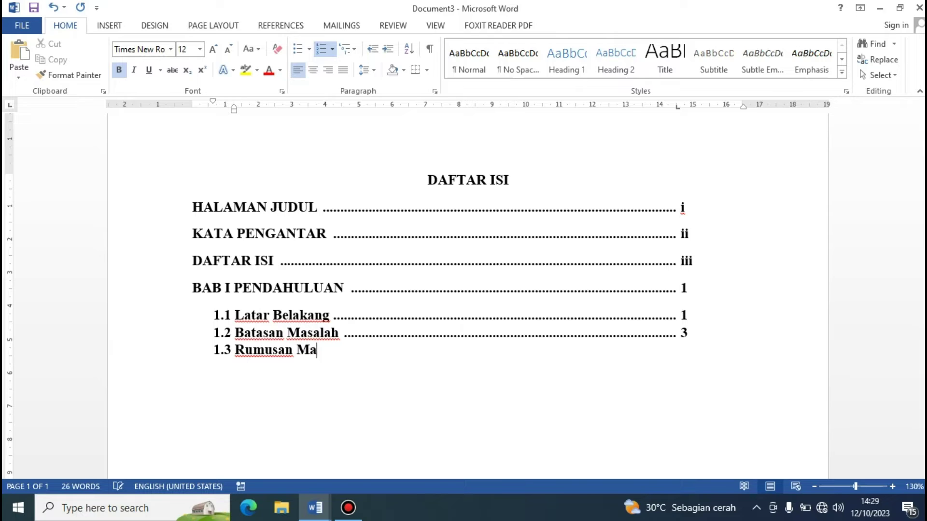
text(salan)
key(BackSpace)
text(h)
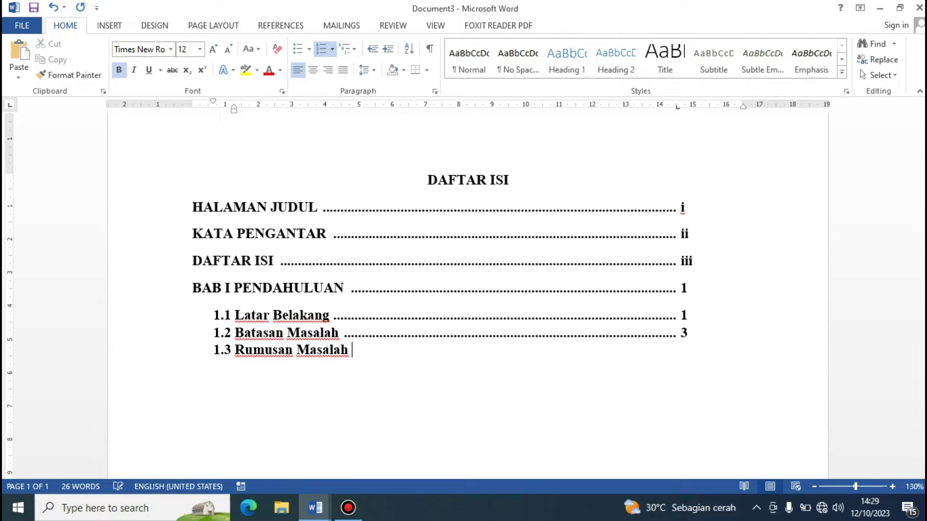
key(Tab)
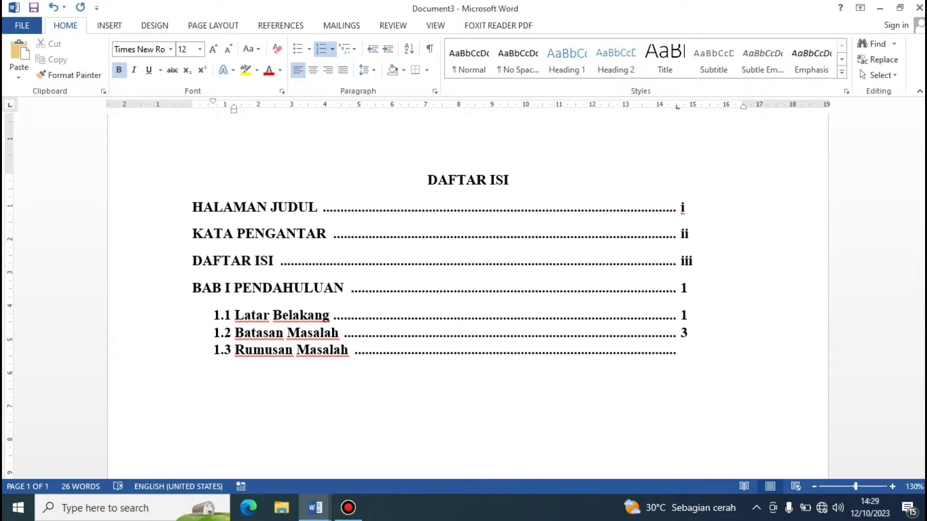
text( 4)
key(Return)
- Add 1.4 Tujuan (page 5) and 1.5 Manfaat (page 6) with dotted leaders
text(1.4 )
text(Tujuan)
key(Tab)
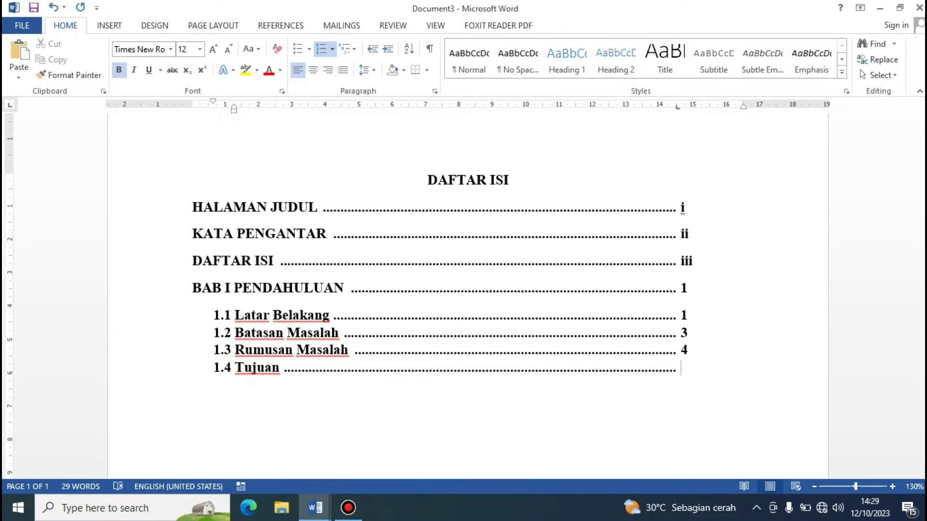
text(5)
key(Return)
text(Manfaat)
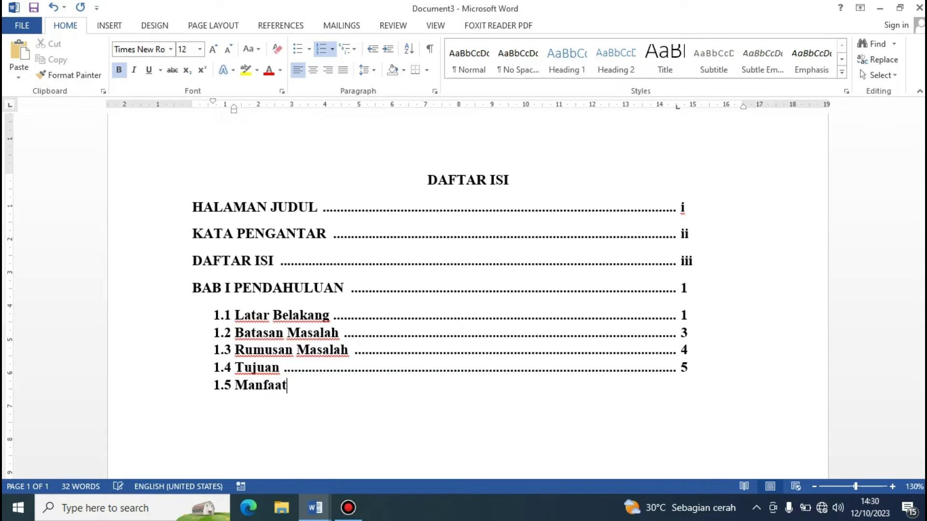
key(Tab)
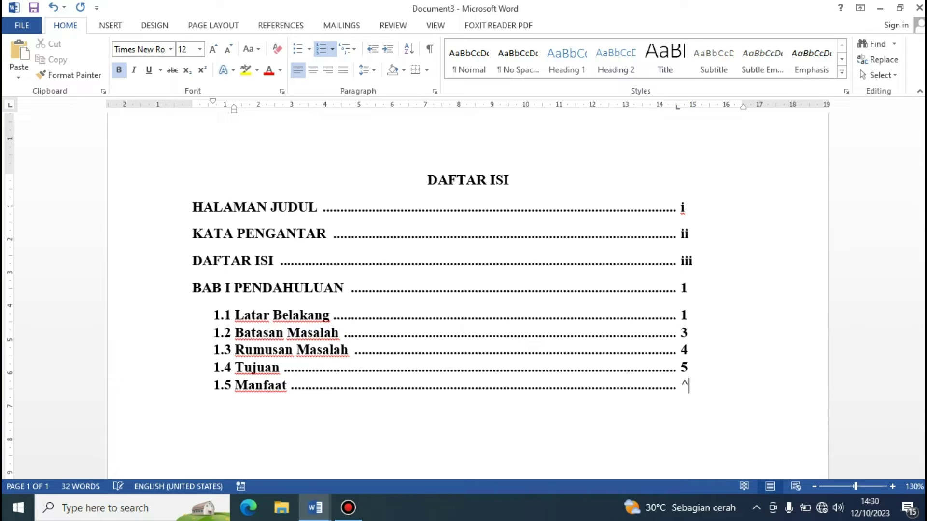
text(6)
key(Return)
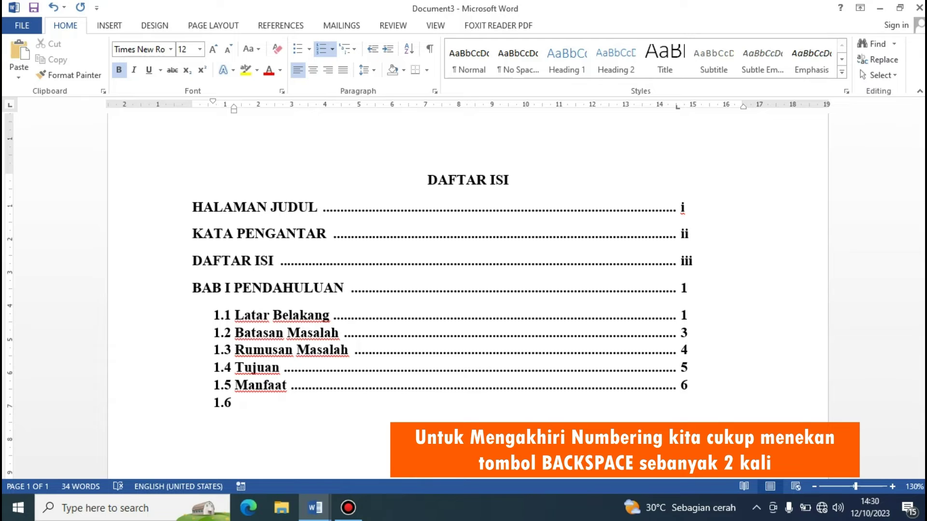
- Drop the 1.6 numbering and add BAB II LANDASAN TEORI with a dotted leader to page 7
key(BackSpace)
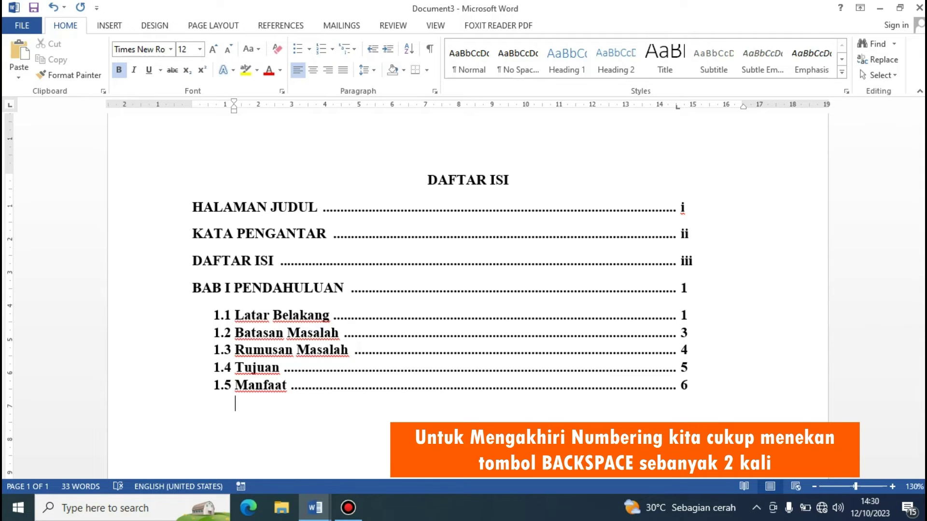
key(BackSpace)
key(BackSpace)
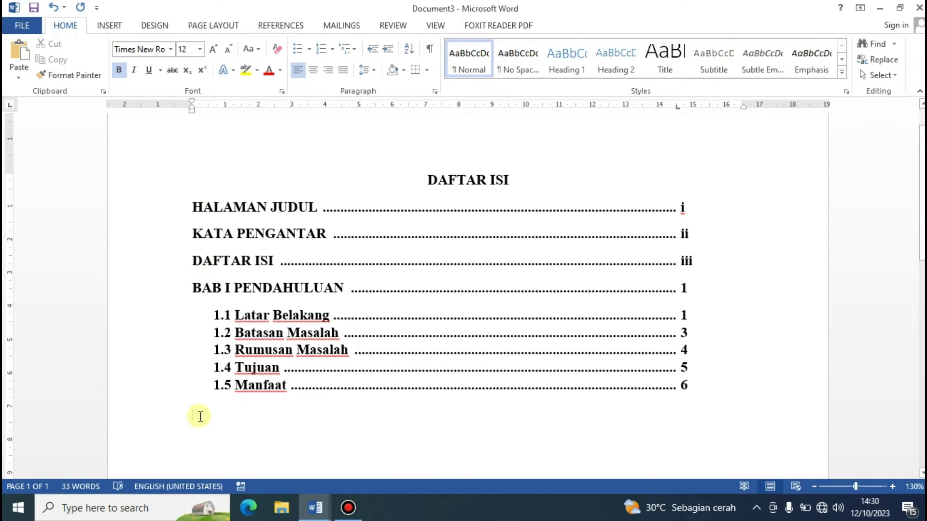
text(bab)
key(BackSpace)
key(BackSpace)
key(BackSpace)
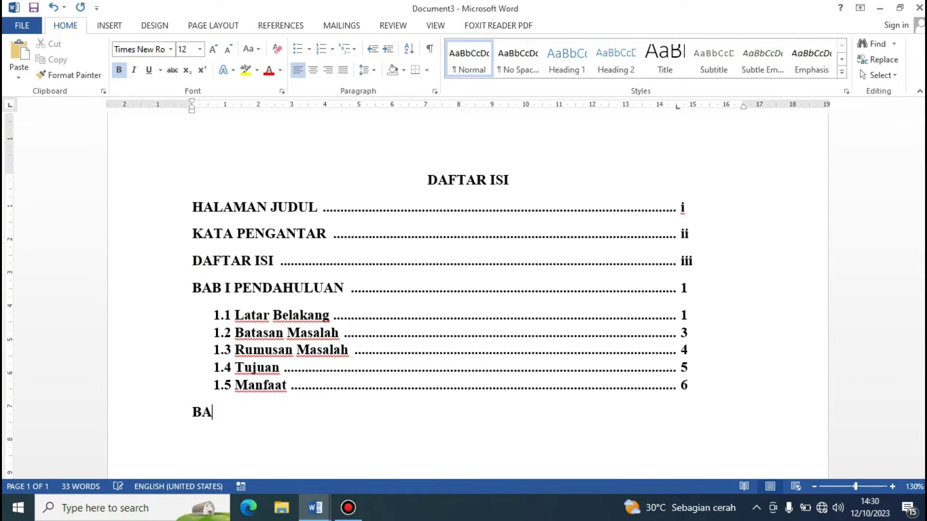
text(B II )
text(LANDA)
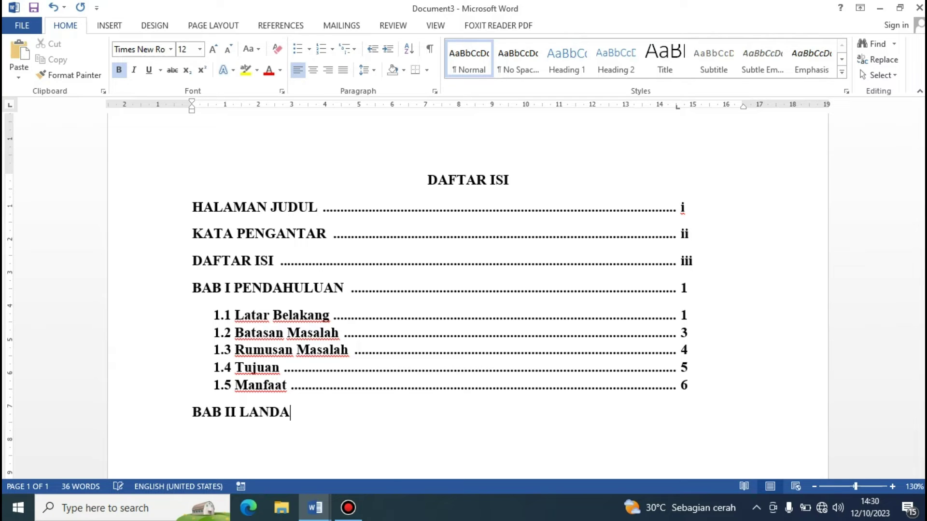
text(SAN TEORI)
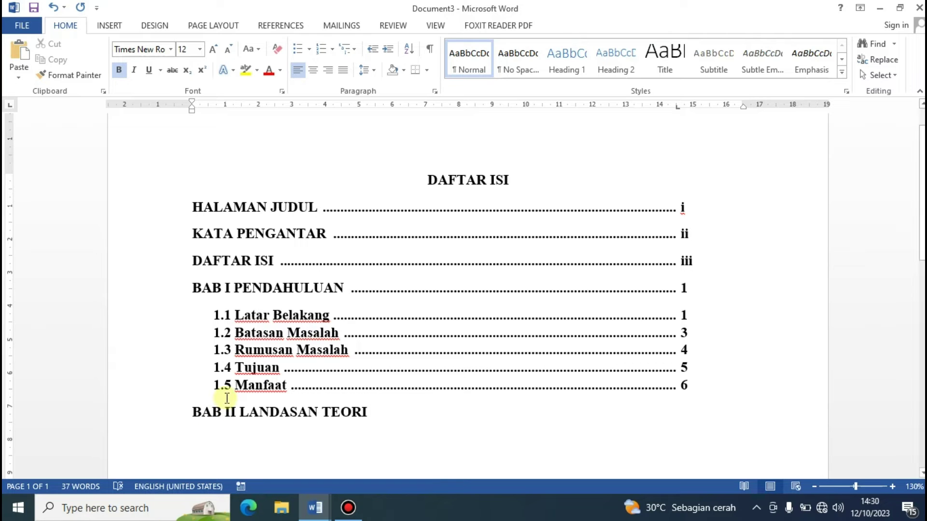
key(Tab)
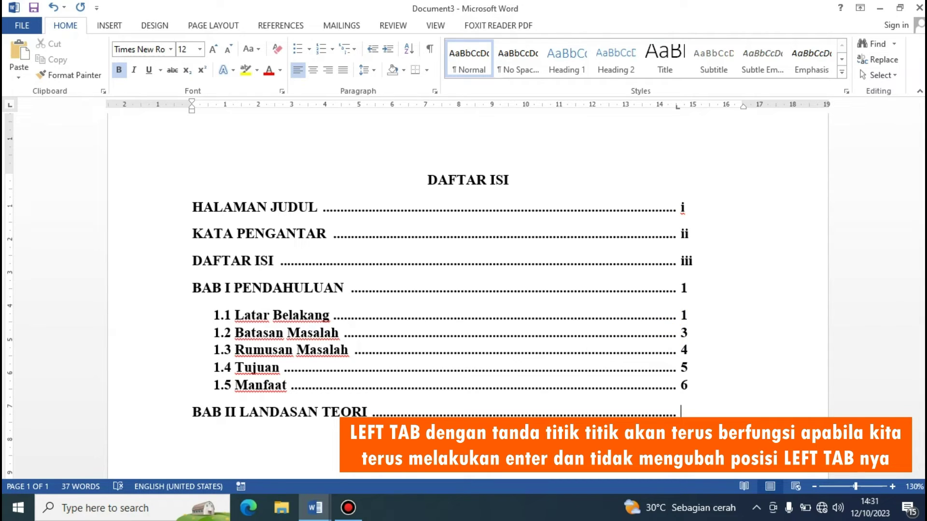
text(7)
key(Return)
scroll(206, 400, down, 1)
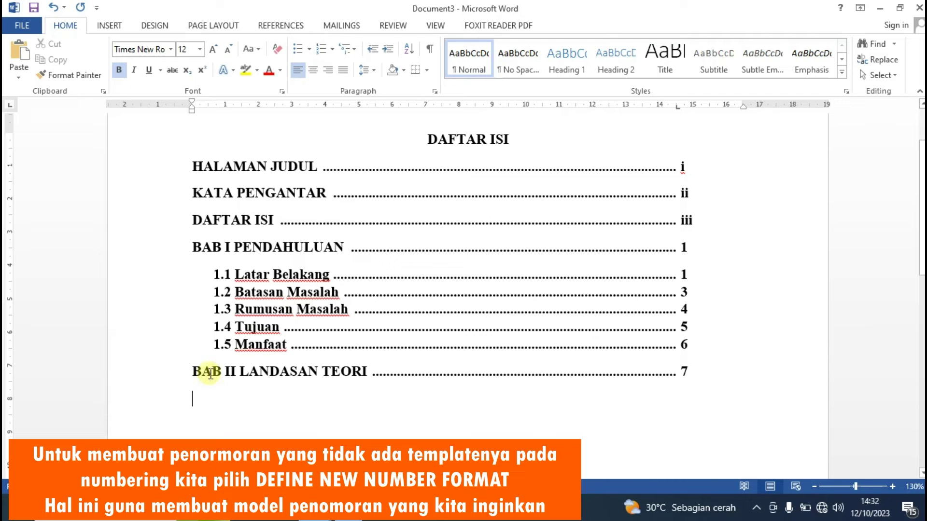
- Define a custom 2.1 number format and apply it to the line below BAB II
click(333, 50)
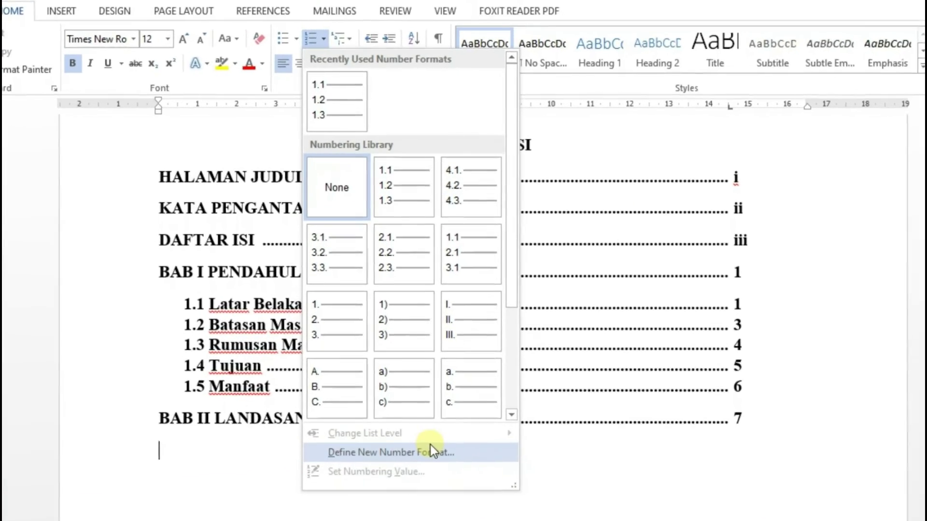
click(424, 399)
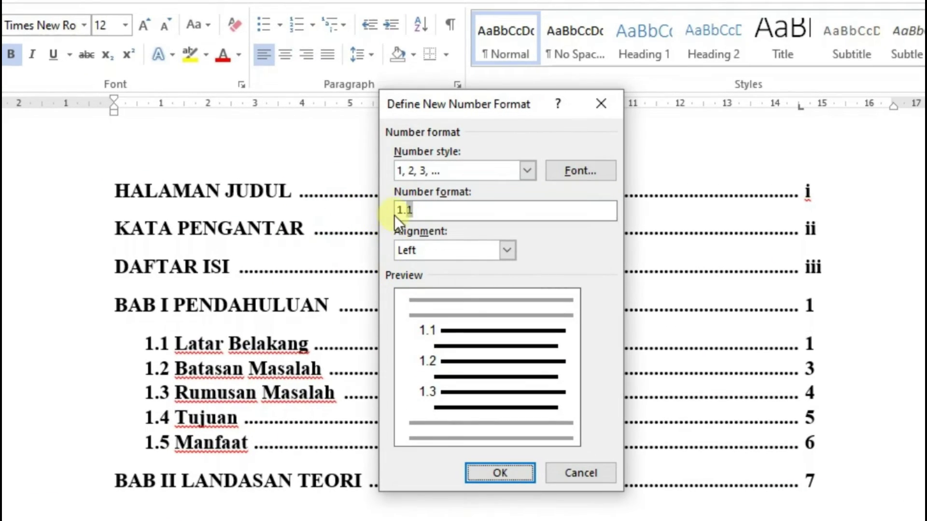
click(402, 211)
key(BackSpace)
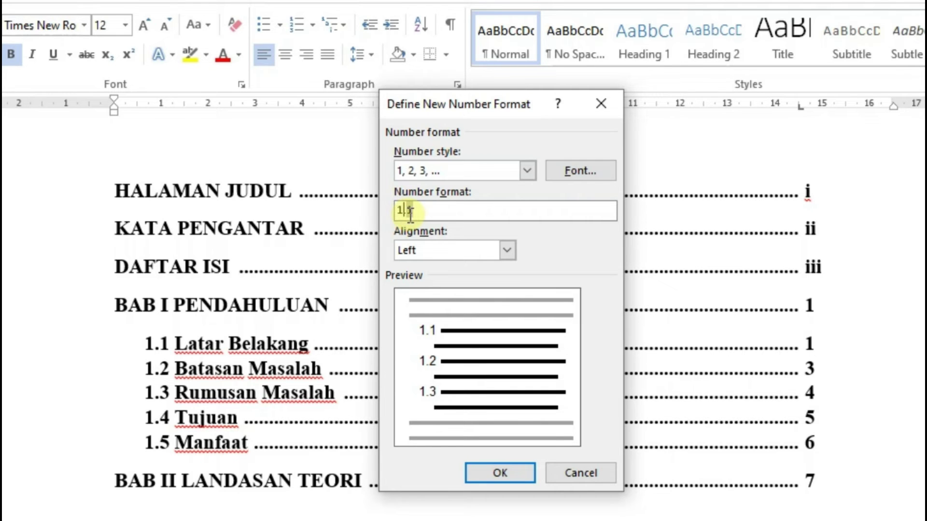
key(BackSpace)
text(2.)
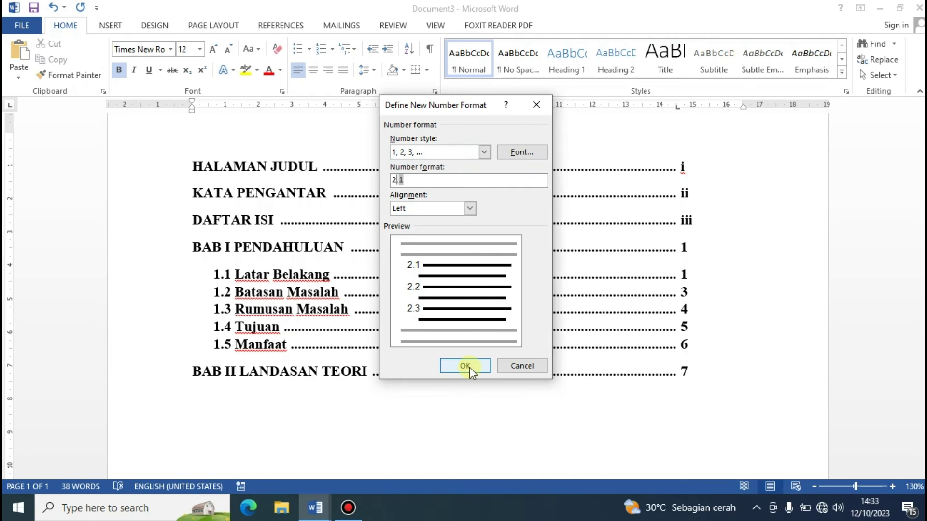
click(497, 476)
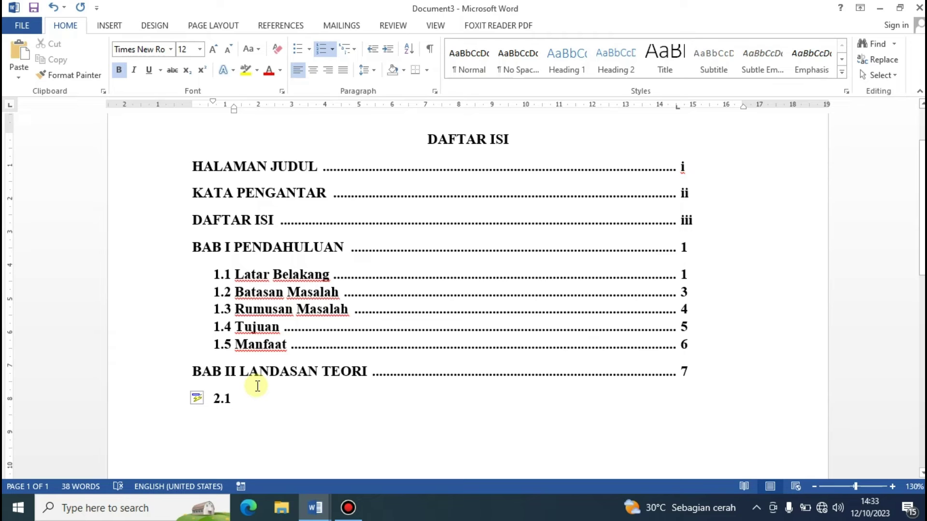
- Add sub-entry 2.1 Ilmu Politik with a dotted leader to page 7
text(Ilm)
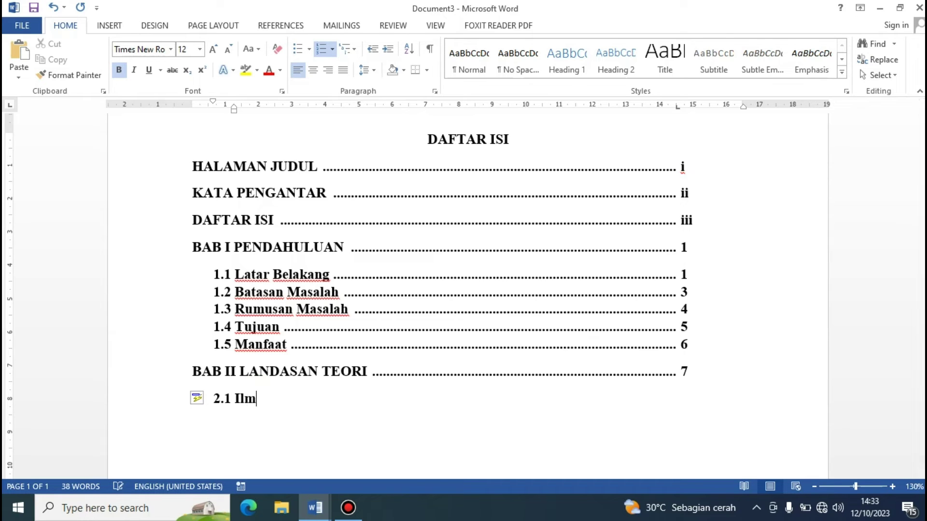
text(u Politik)
key(Tab)
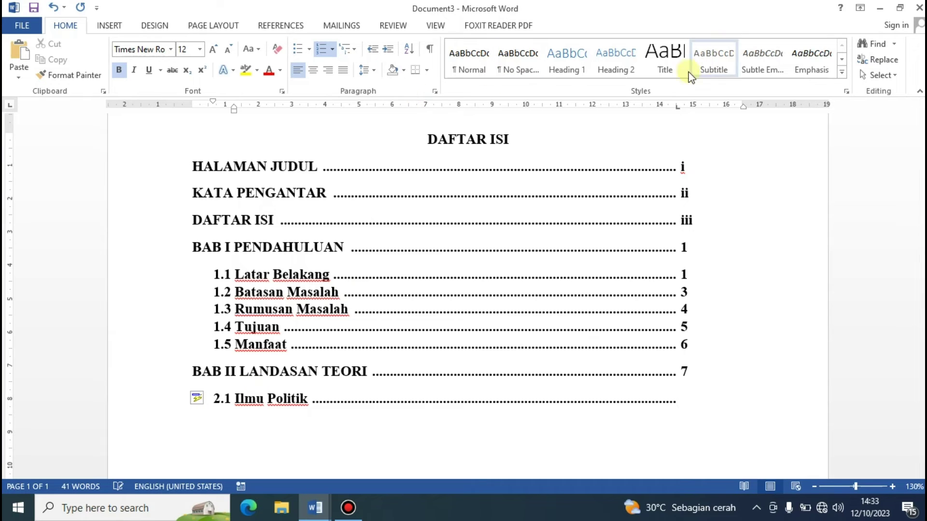
drag(677, 108, 678, 110)
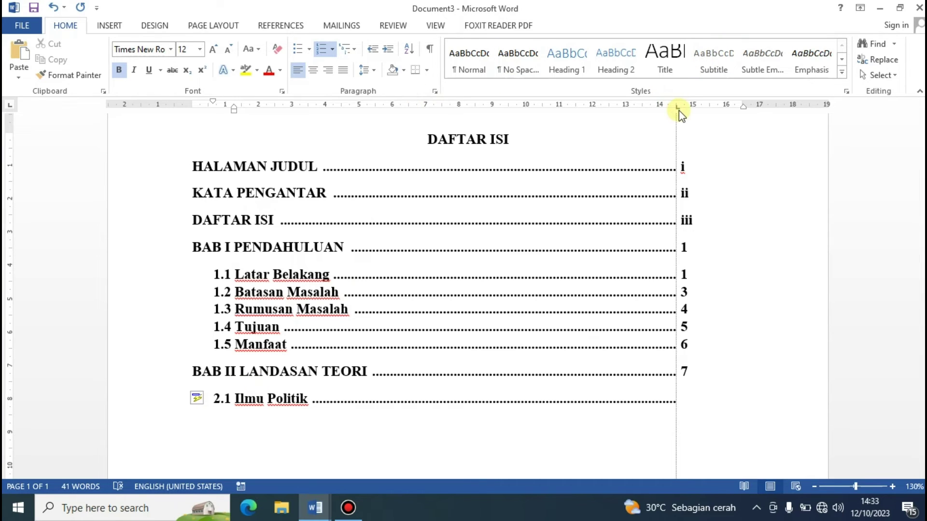
drag(679, 111, 679, 111)
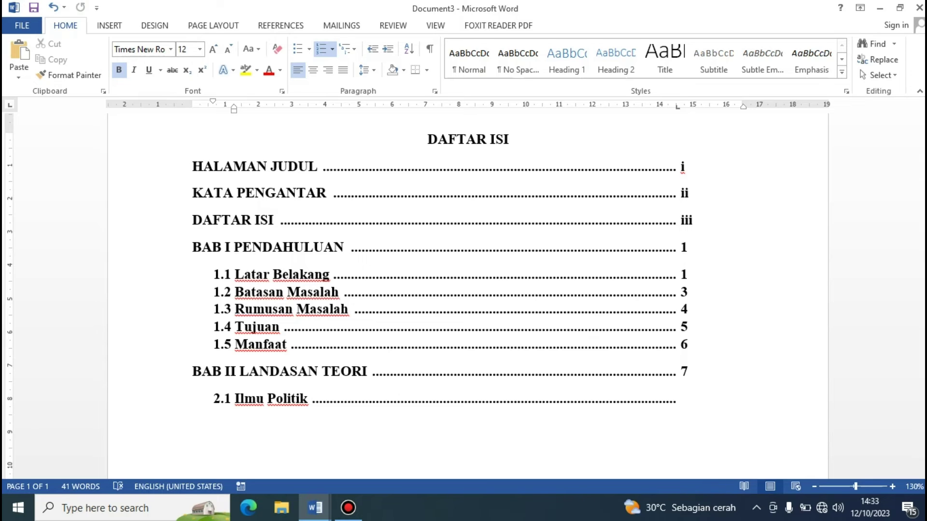
text(7)
key(Return)
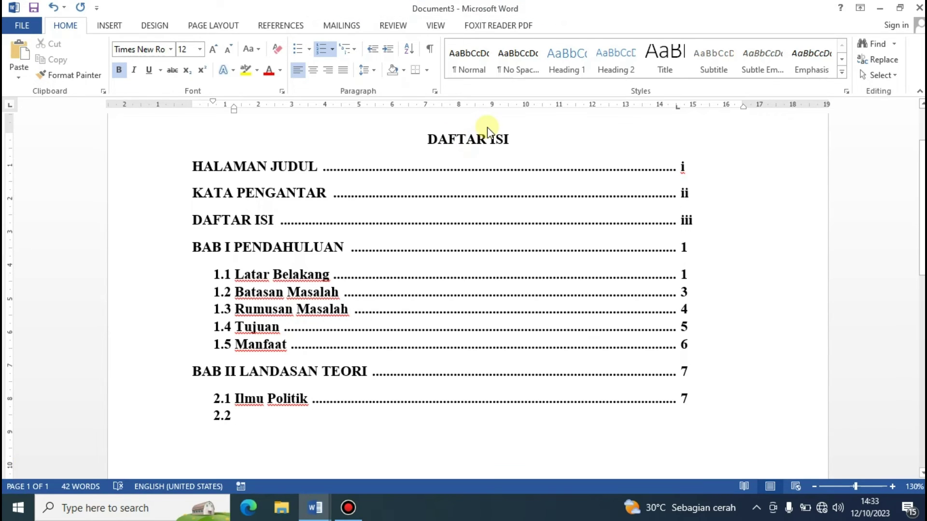
- Add 2.2 Hubungan Diplomatik (page 8) and 2.3 Hipotesis (page 9), then end the numbering
text(Hubungan )
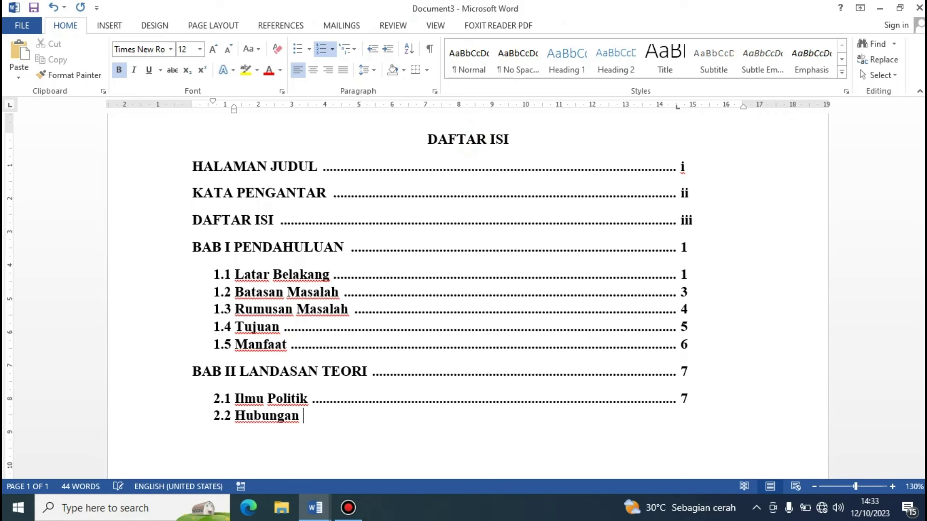
text(Dipl)
text(omatik)
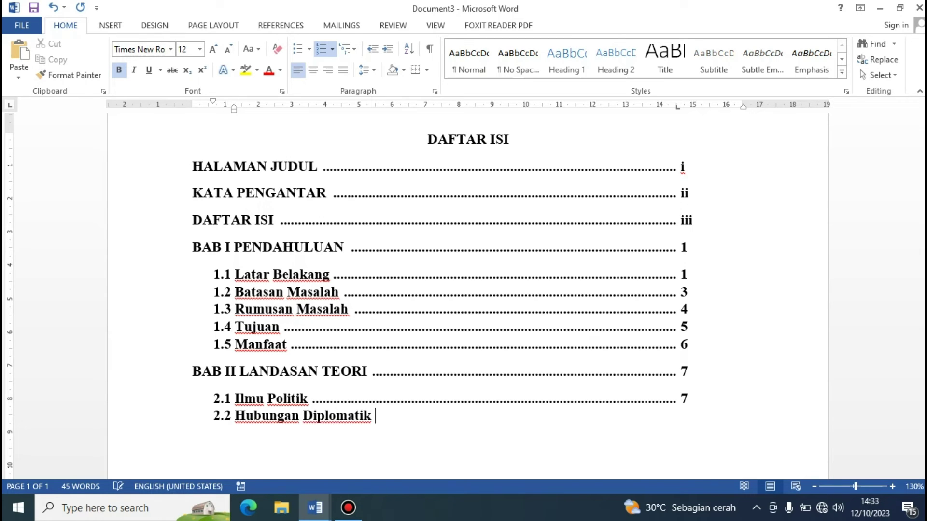
key(Tab)
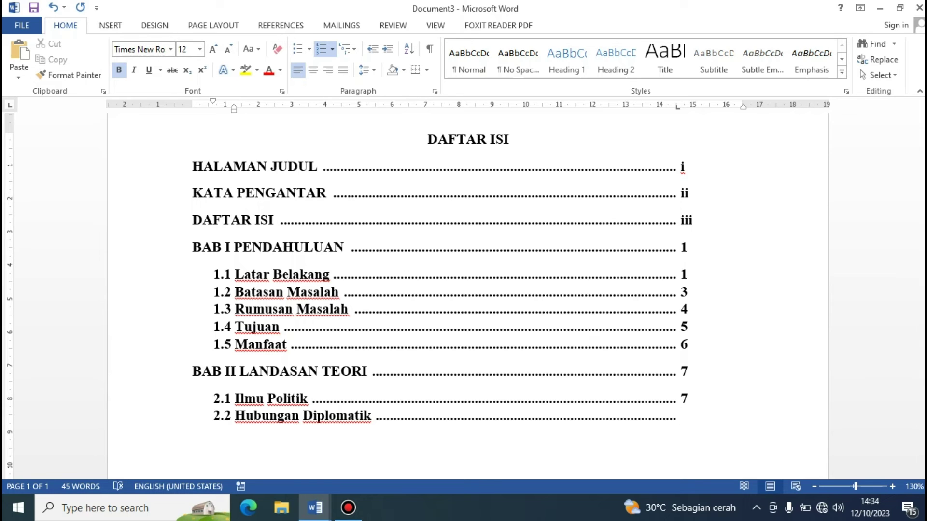
text(8)
key(Return)
text(Hi)
text(pote)
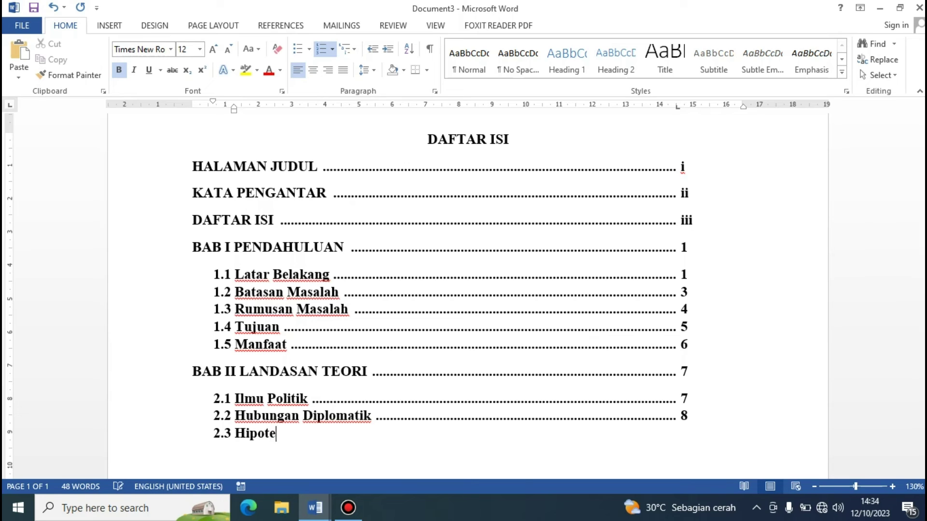
text(sis)
key(Tab)
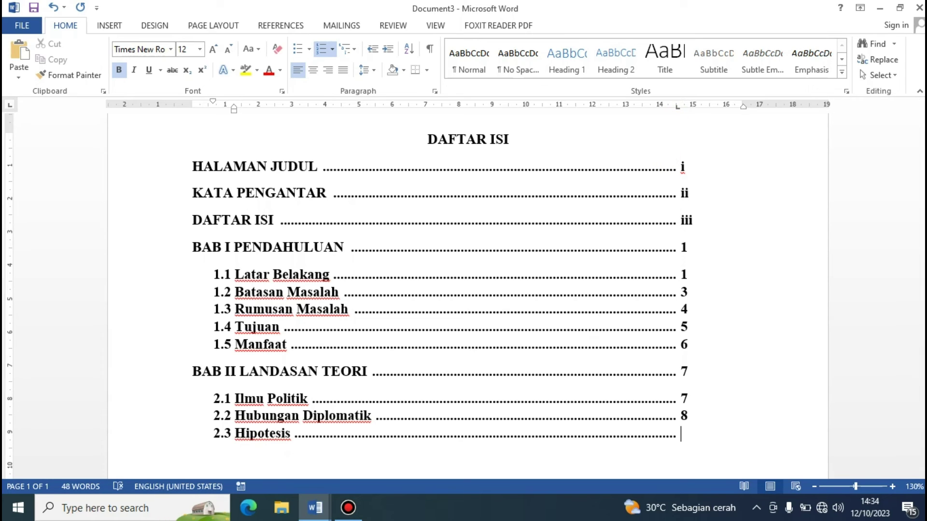
text(9)
key(Return)
key(BackSpace)
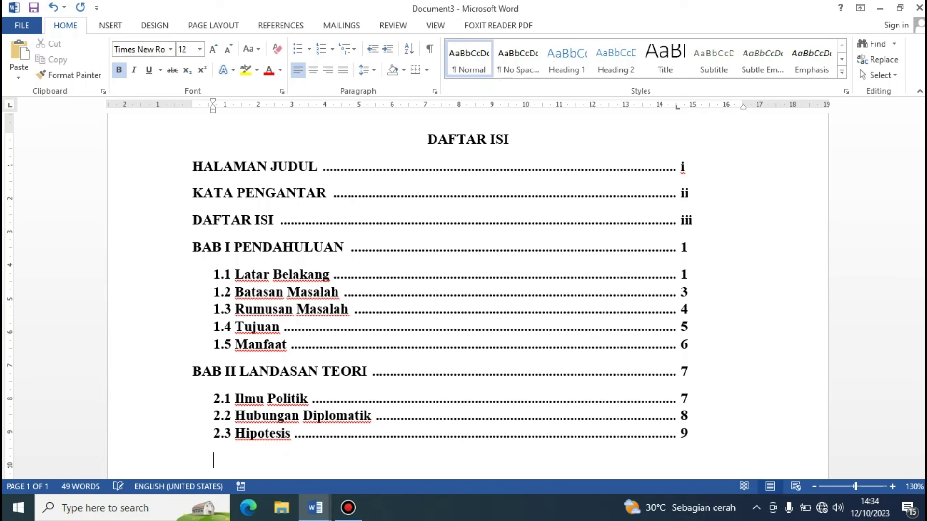
- At the left margin, add a capitalized DAFTAR PUSTAKA entry with a dotted leader to page 10
key(BackSpace)
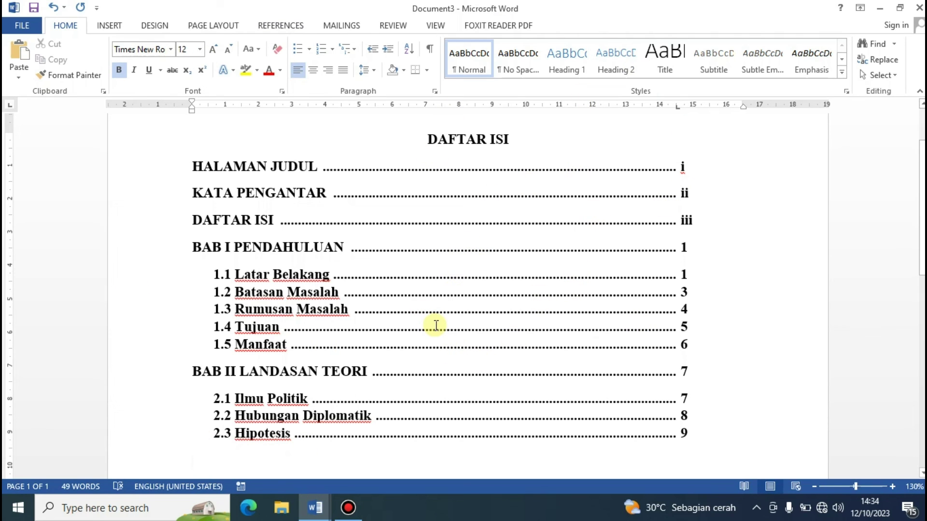
text(d)
text(aftar)
key(BackSpace)
key(BackSpace)
key(BackSpace)
key(BackSpace)
key(BackSpace)
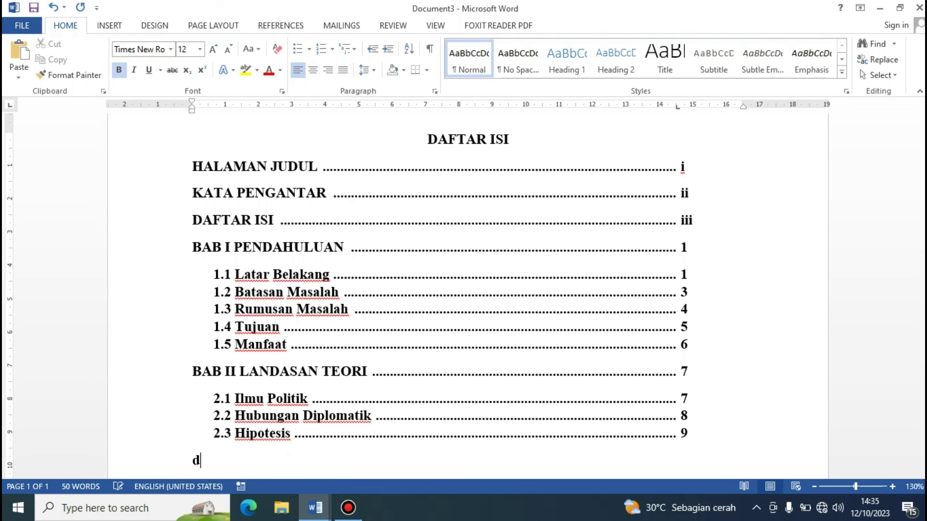
key(BackSpace)
text(DAFTAR P)
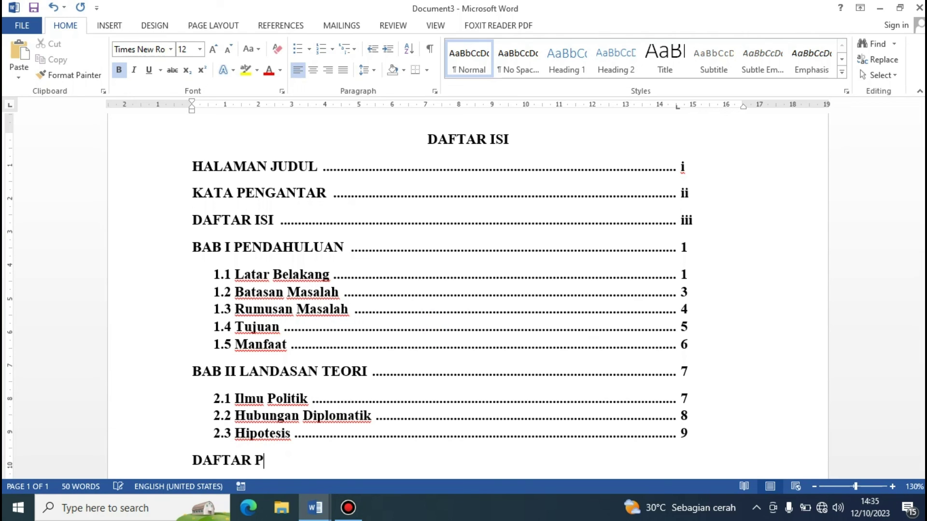
text(USTAKA)
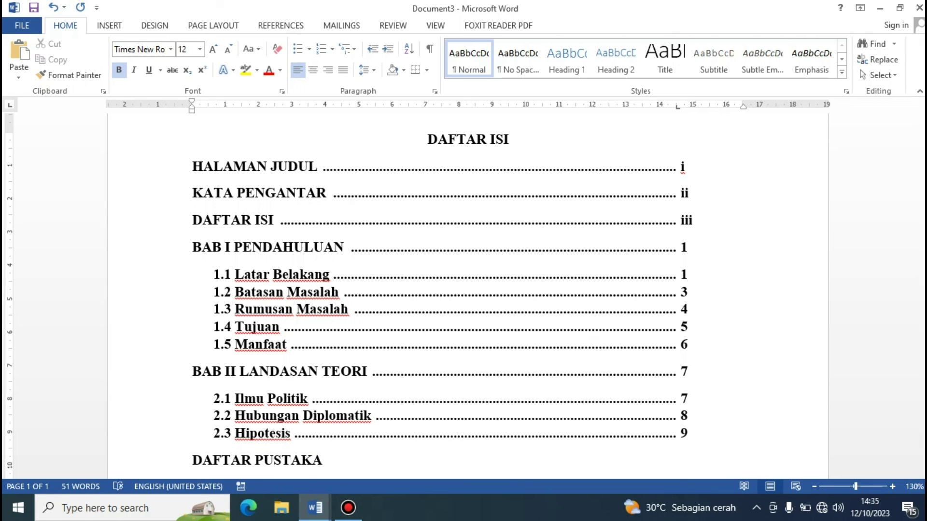
key(Tab)
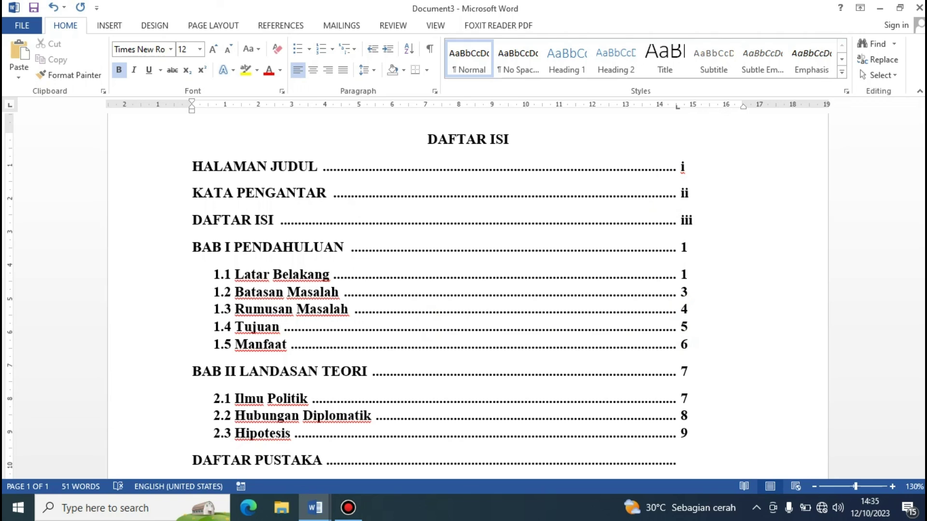
text( 10)
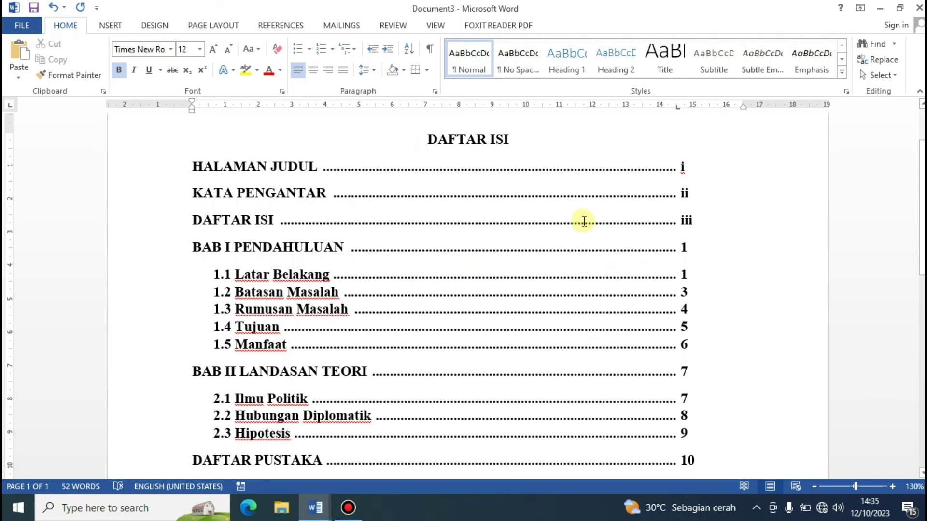
click(677, 108)
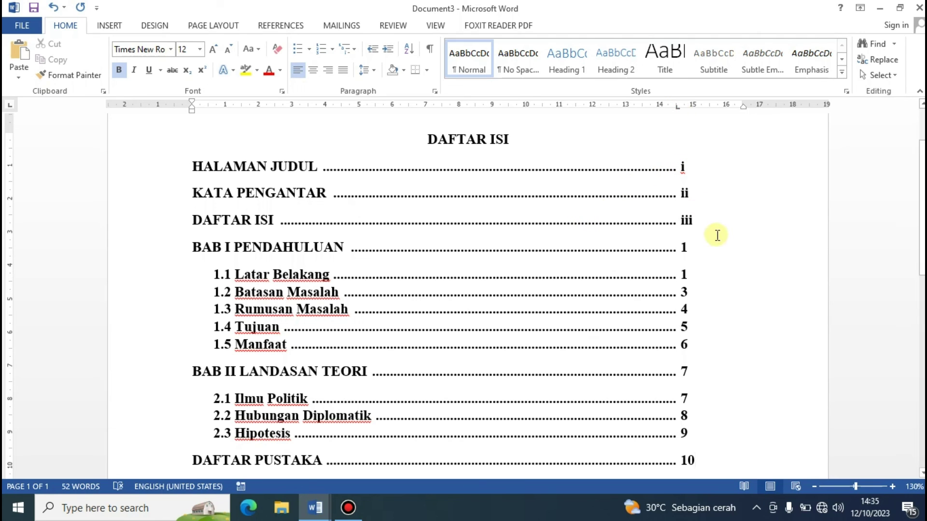